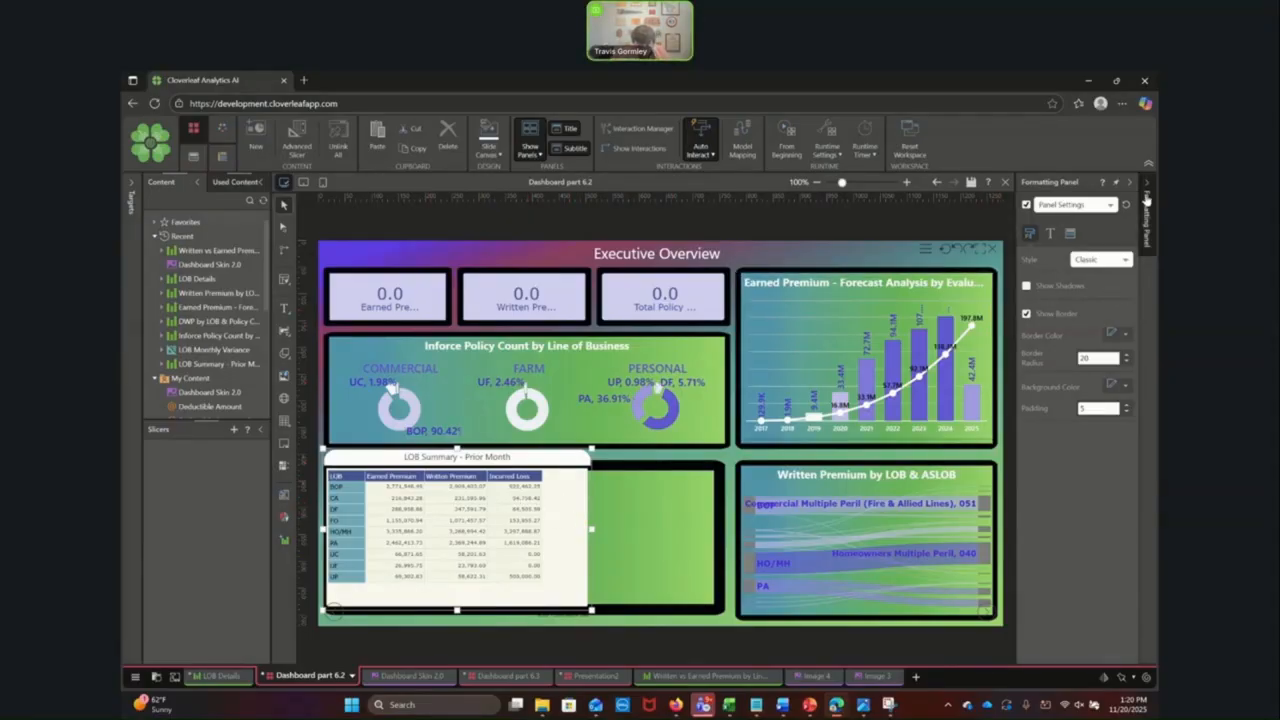
# Step: Open the Formatting Panel for the LOB Summary - Prior Month table, trying it docked beneath the slides before undocking it
pyautogui.click(1148, 199)
pyautogui.click(1148, 199)
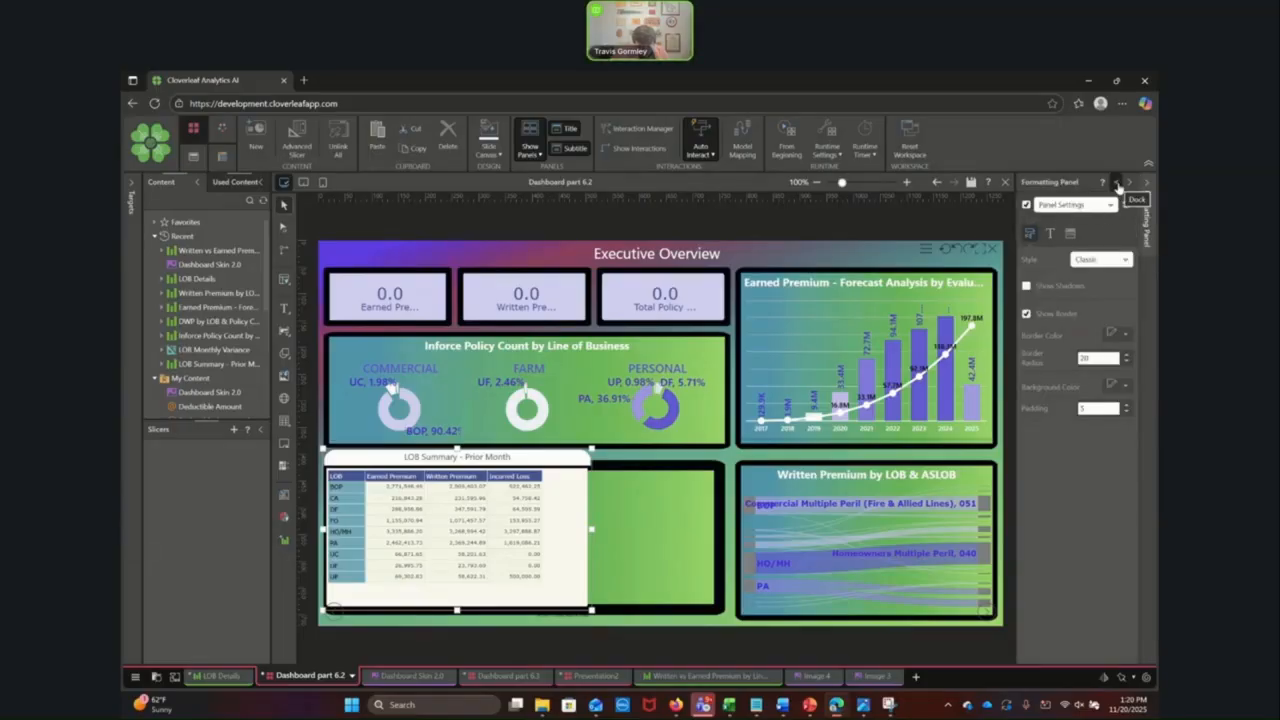
pyautogui.moveTo(1117, 182); pyautogui.dragTo(1075, 350)
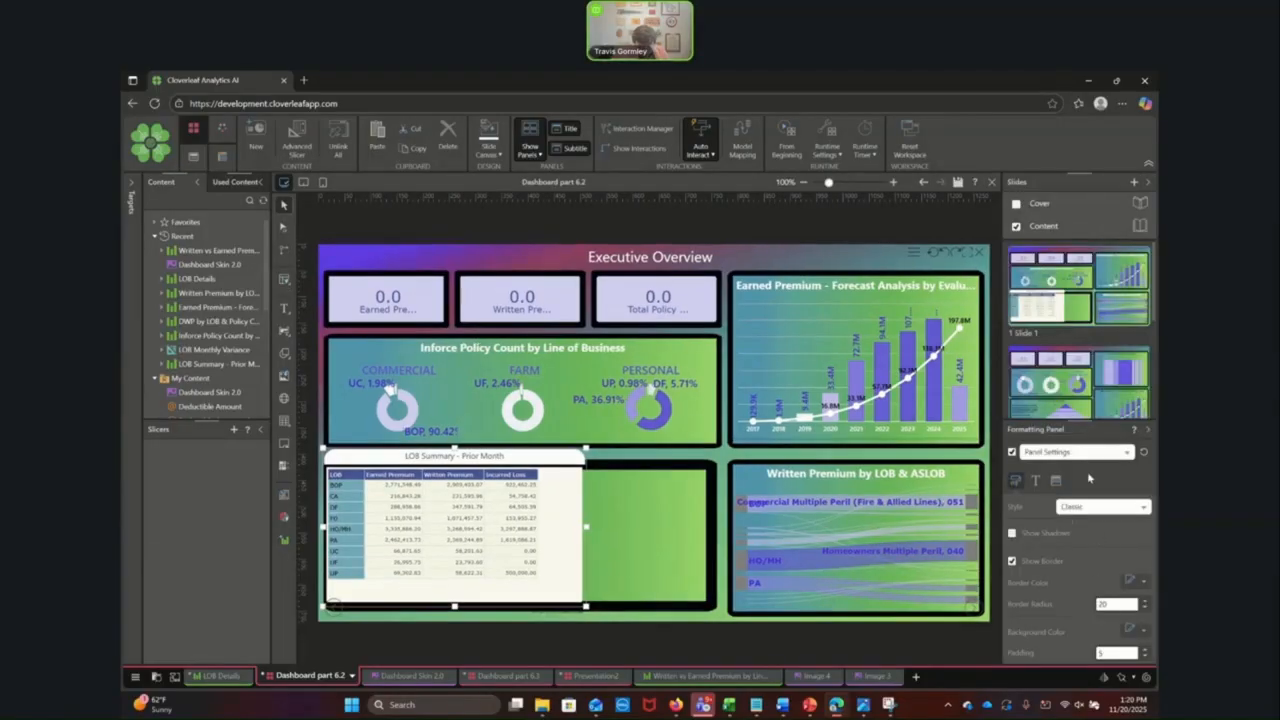
pyautogui.click(1150, 430)
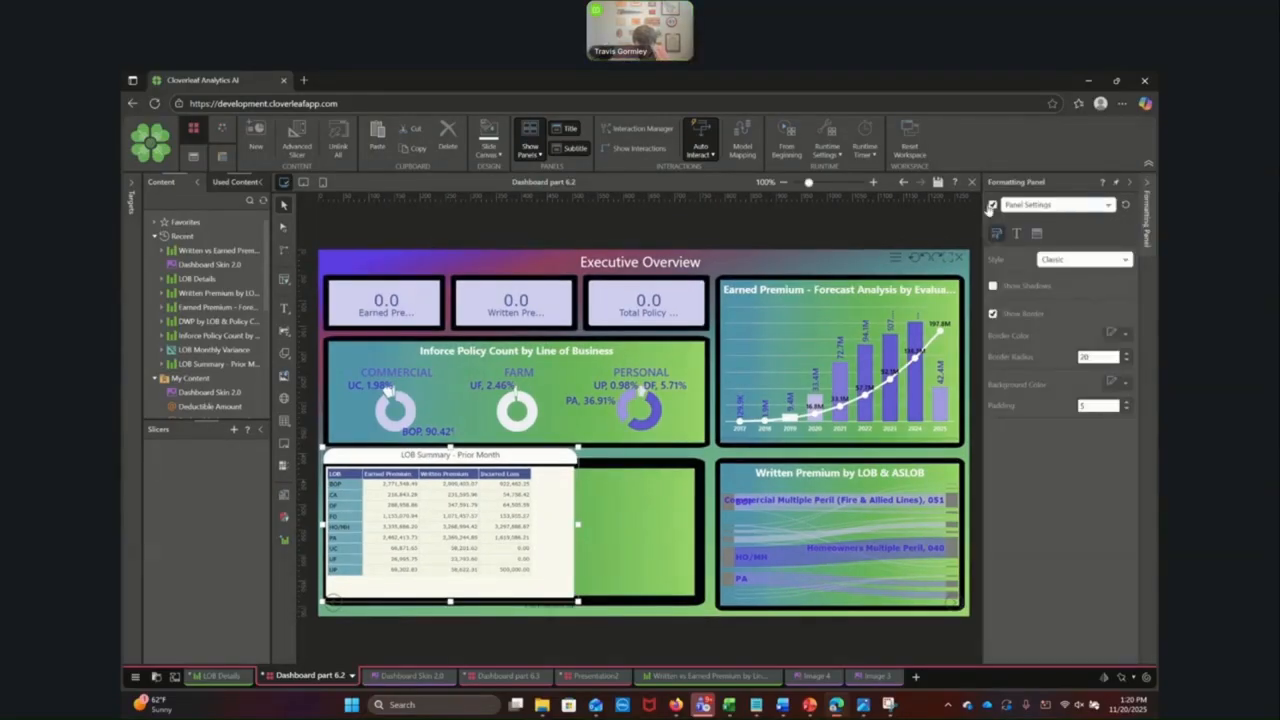
pyautogui.click(1131, 184)
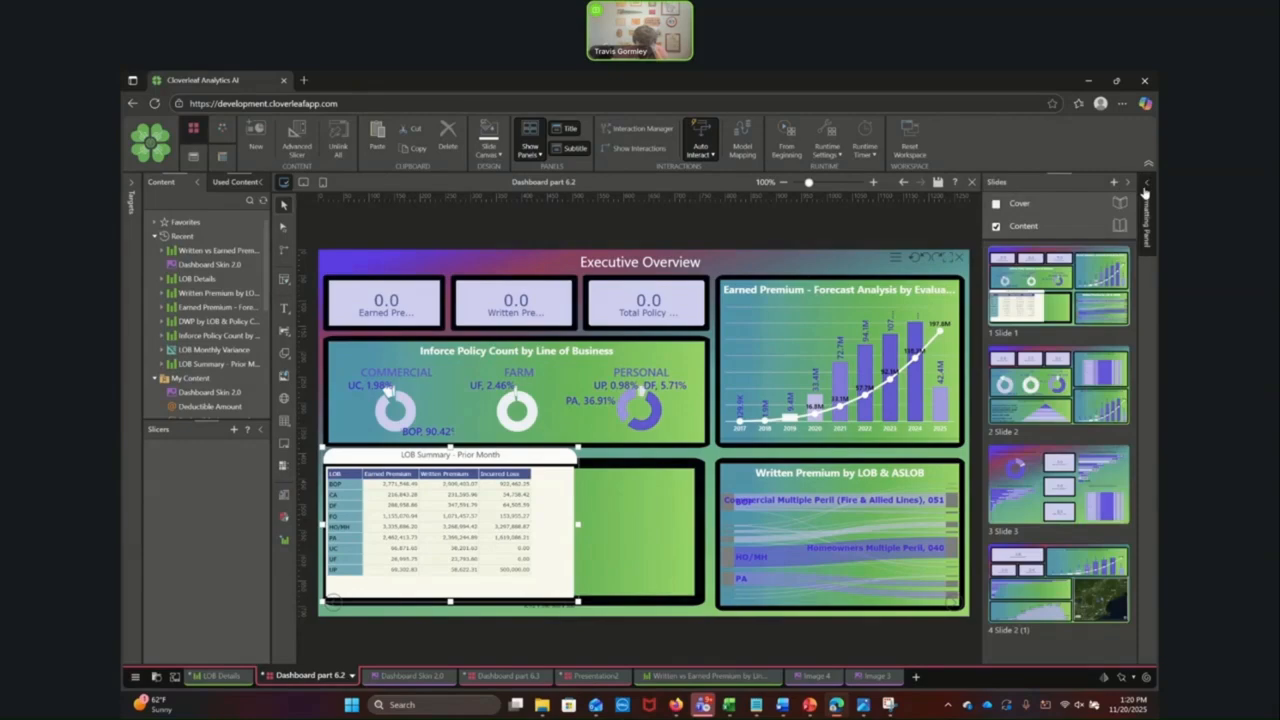
pyautogui.click(1147, 215)
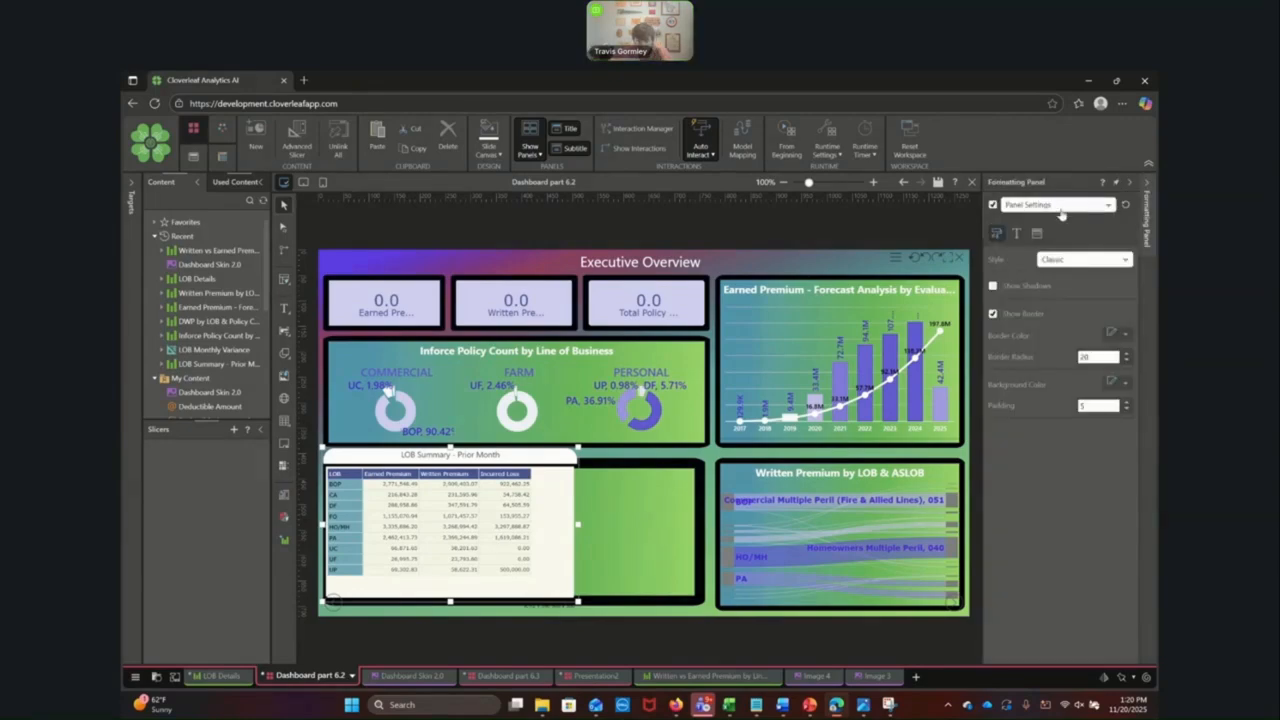
# Step: Move the LOB Summary - Prior Month table to about the middle of the empty frame below the policy count charts
pyautogui.click(992, 289)
pyautogui.moveTo(520, 524); pyautogui.dragTo(603, 522)
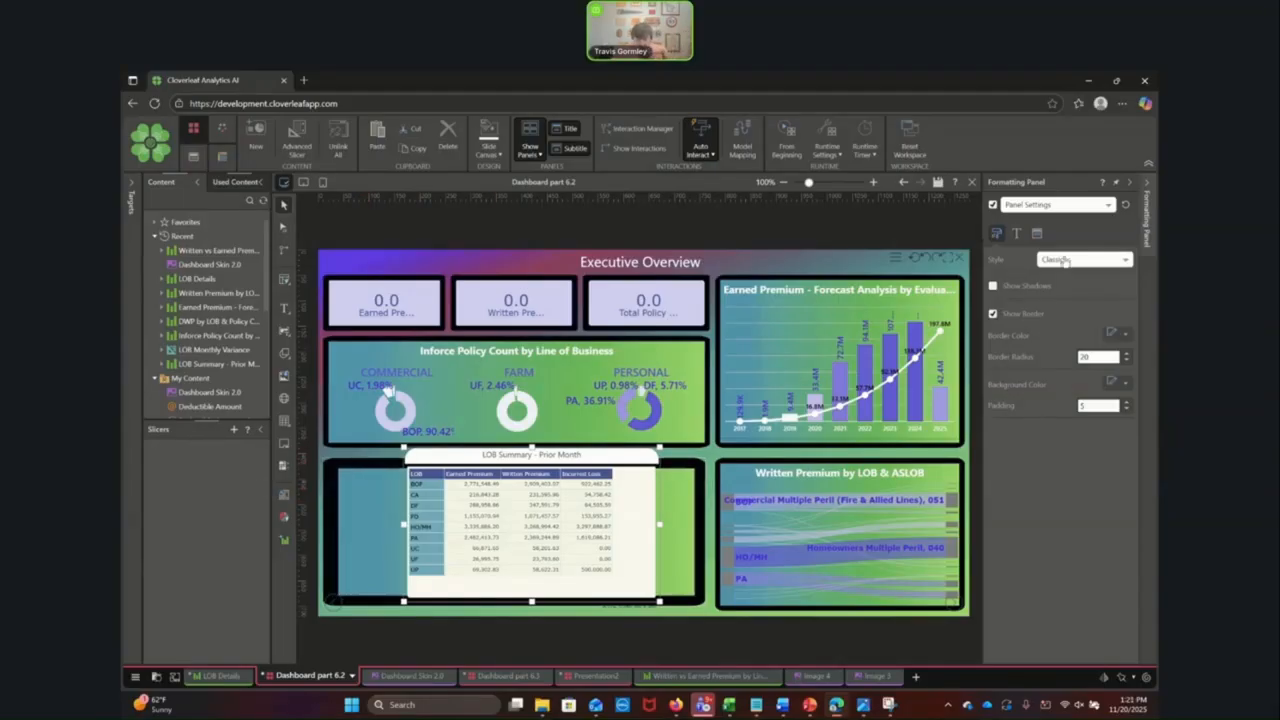
# Step: Create a new desktop presentation with the Rainbow theme, Fixed layout and 1920 x 1080 size
pyautogui.click(916, 677)
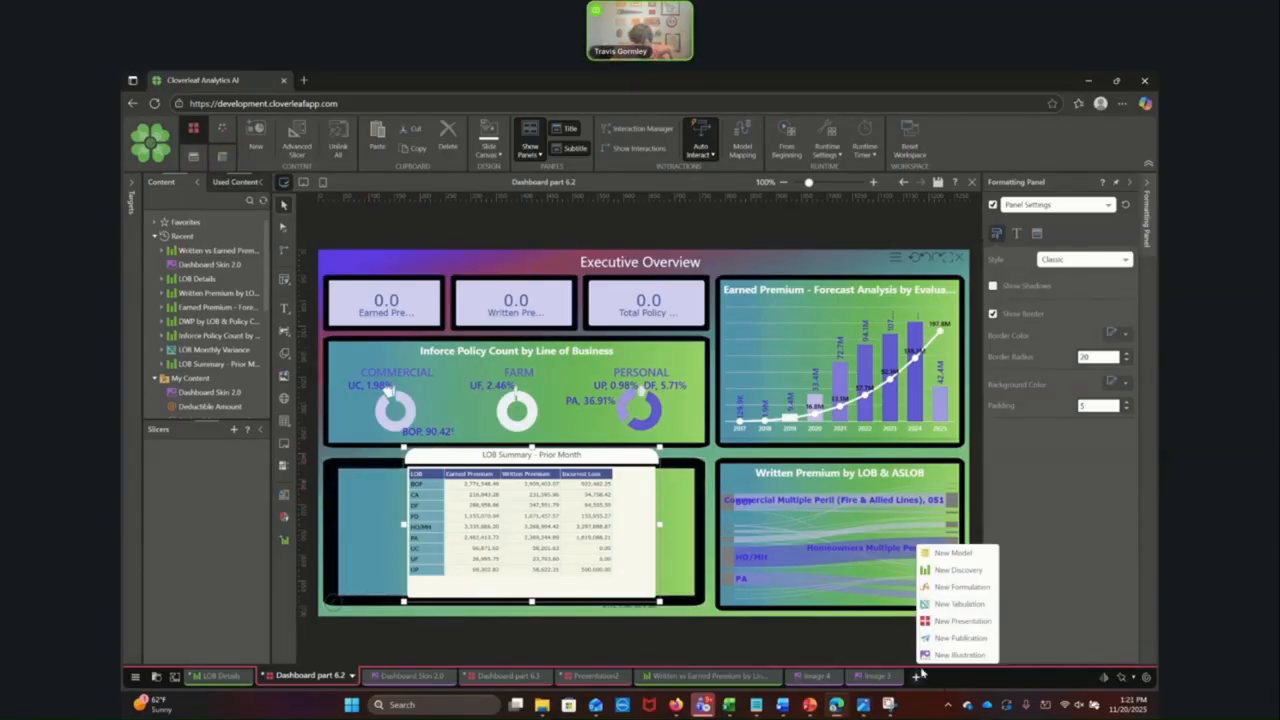
pyautogui.click(960, 622)
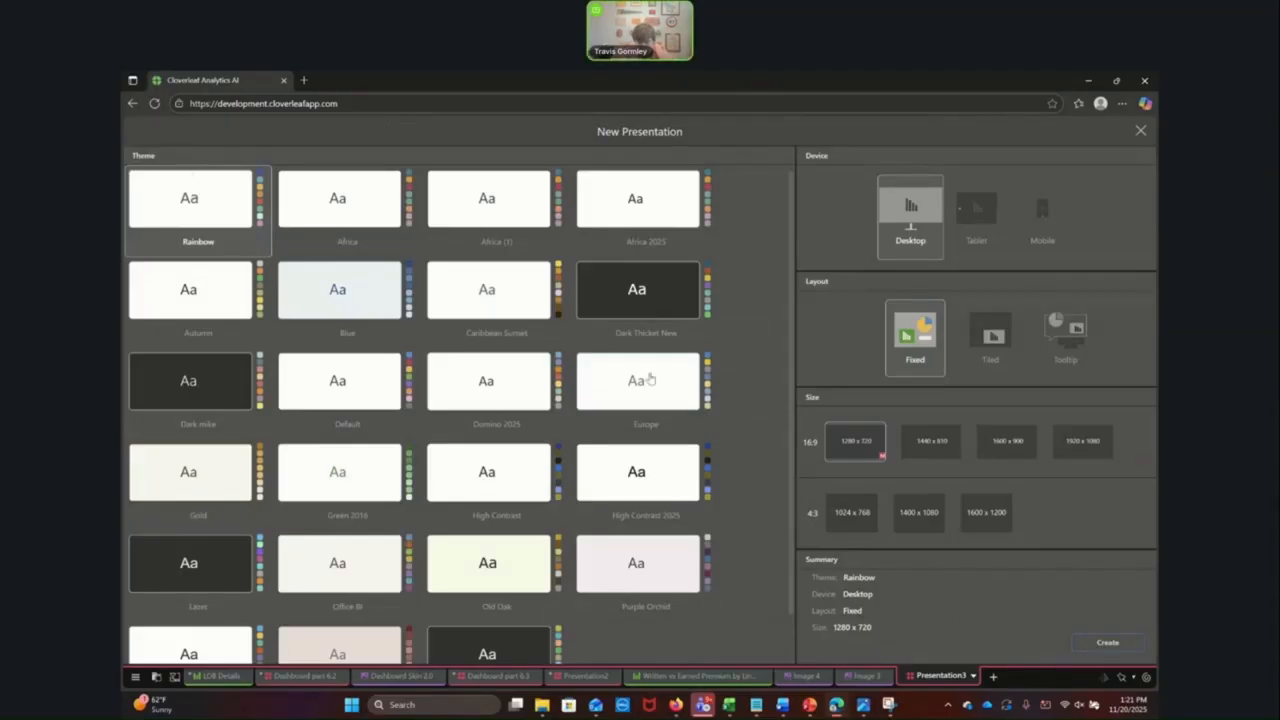
pyautogui.click(1080, 447)
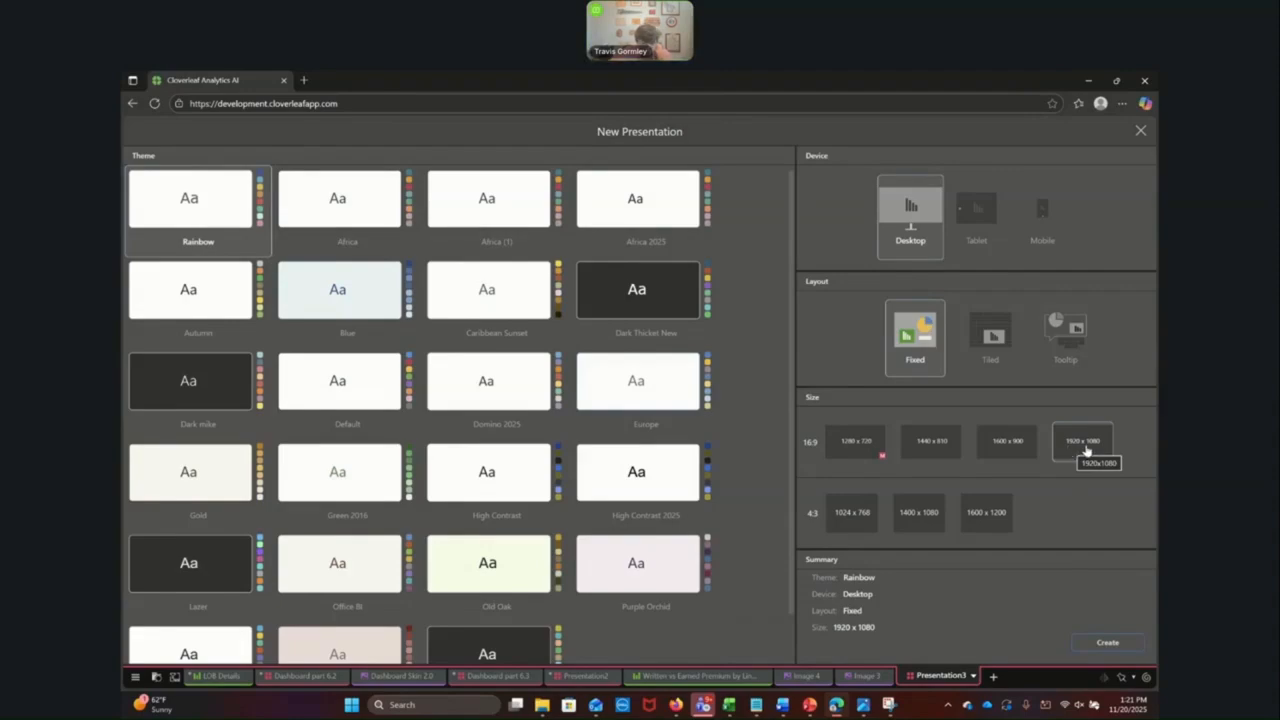
pyautogui.click(1107, 643)
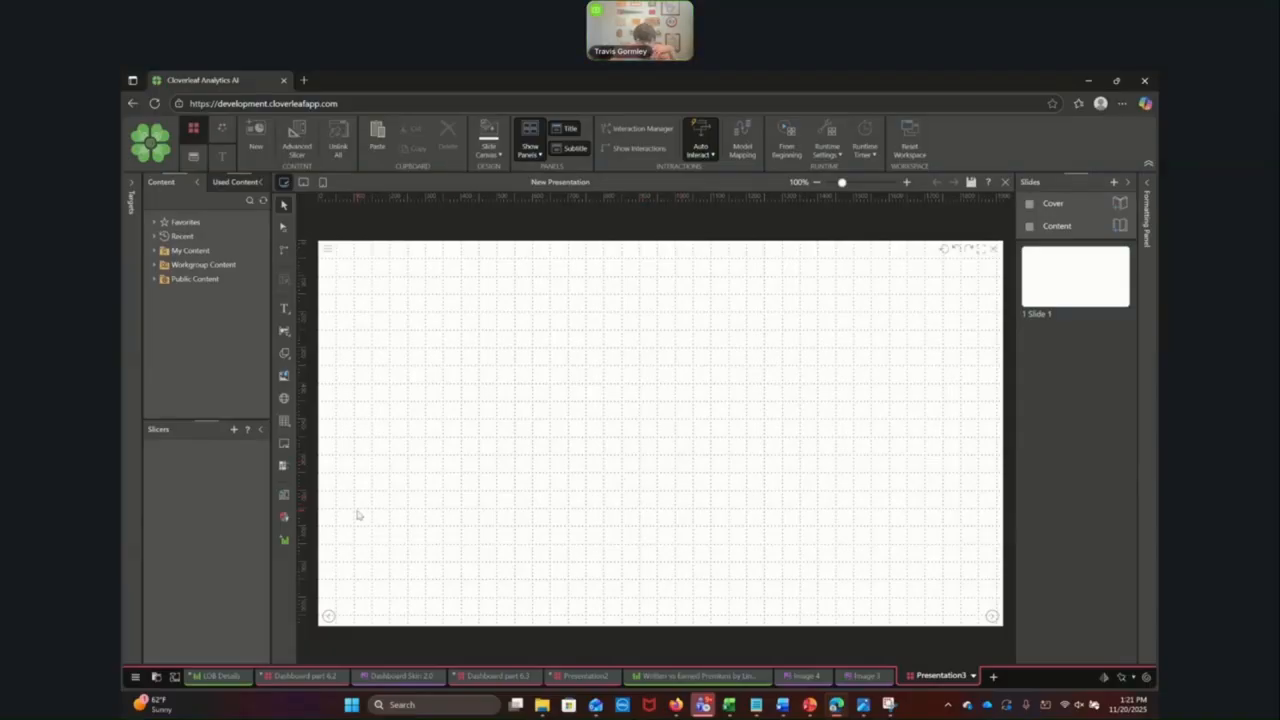
# Step: Add the recent Written vs Earned Premium by Line of Business report to the blank slide and position it left of centre
pyautogui.click(206, 265)
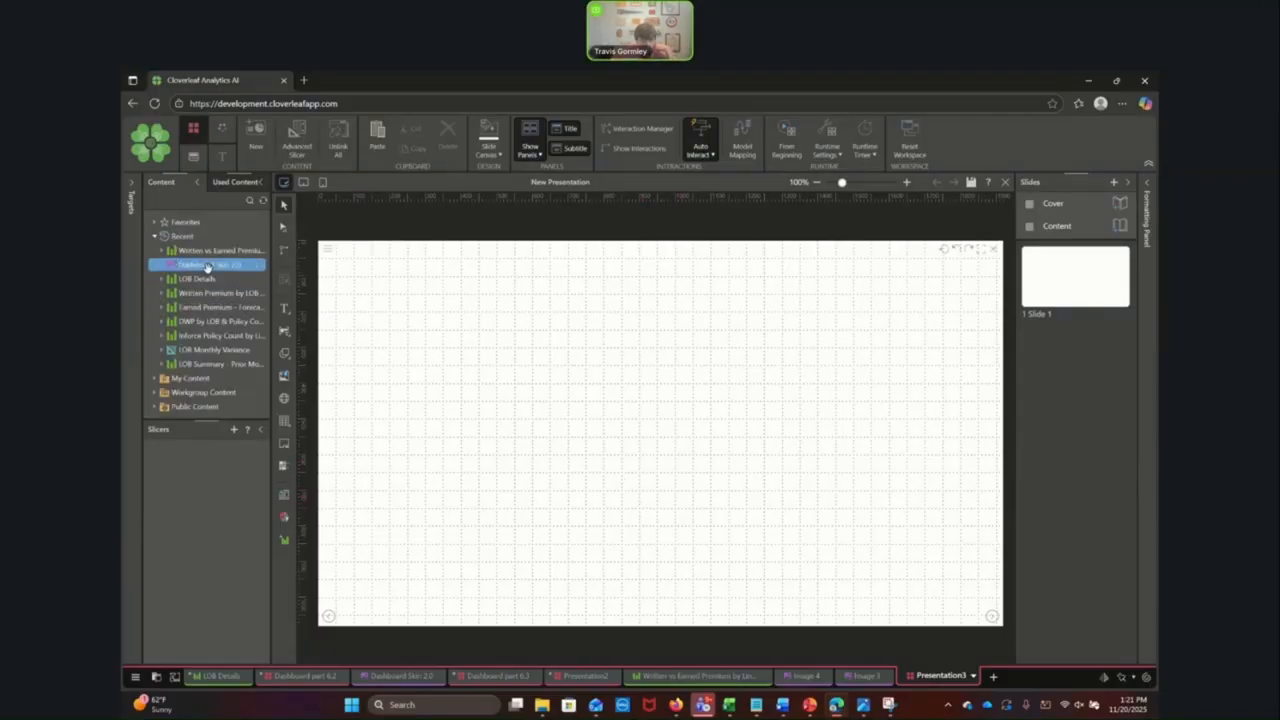
pyautogui.moveTo(214, 250); pyautogui.dragTo(530, 416)
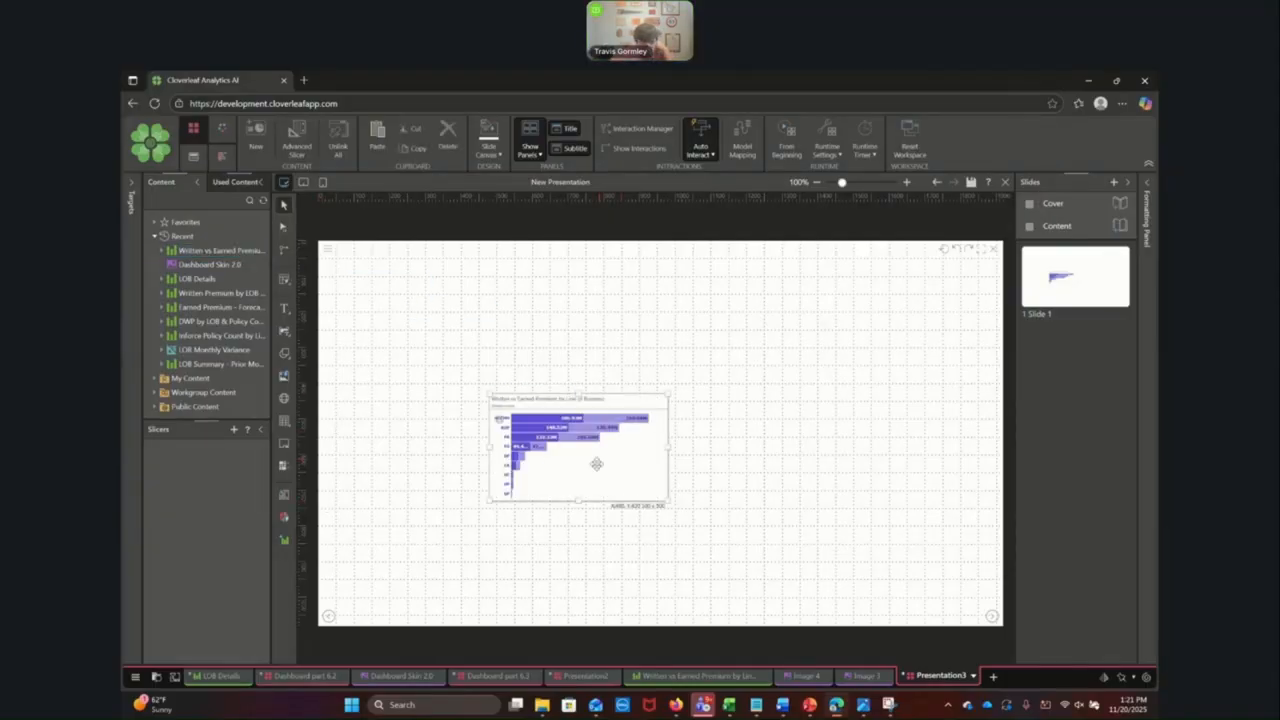
pyautogui.moveTo(596, 463); pyautogui.dragTo(526, 491)
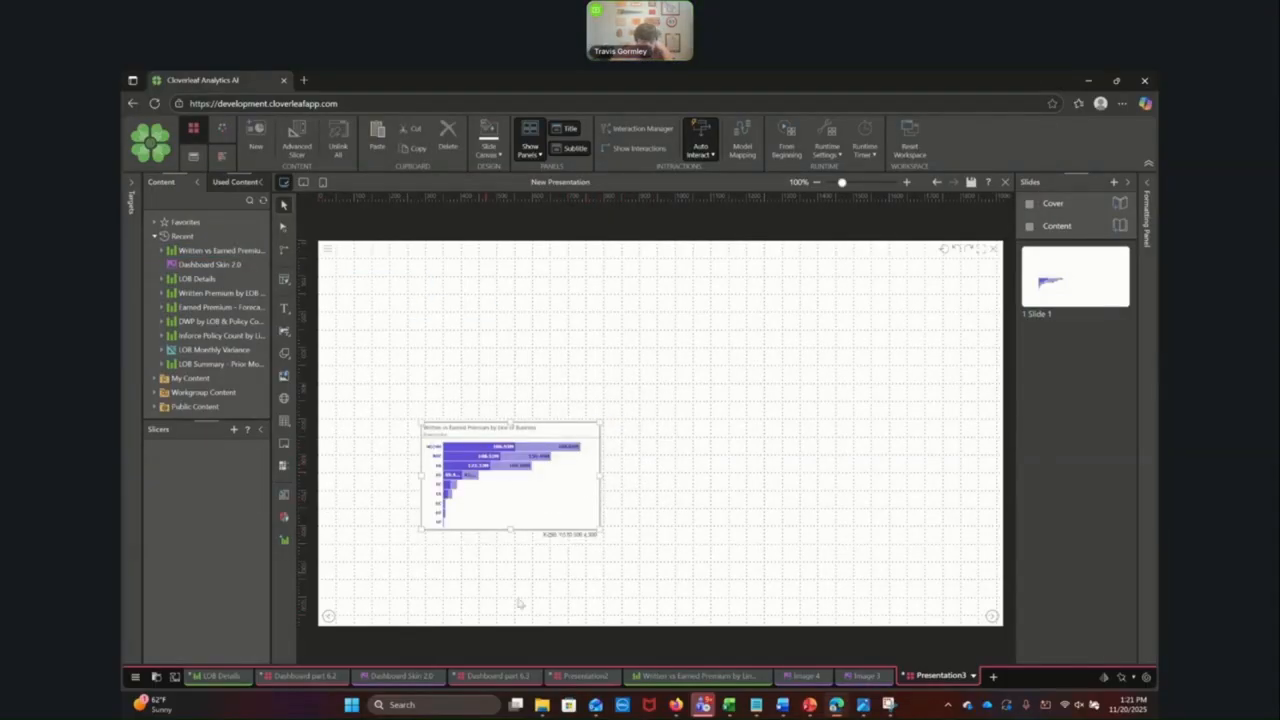
pyautogui.click(214, 249)
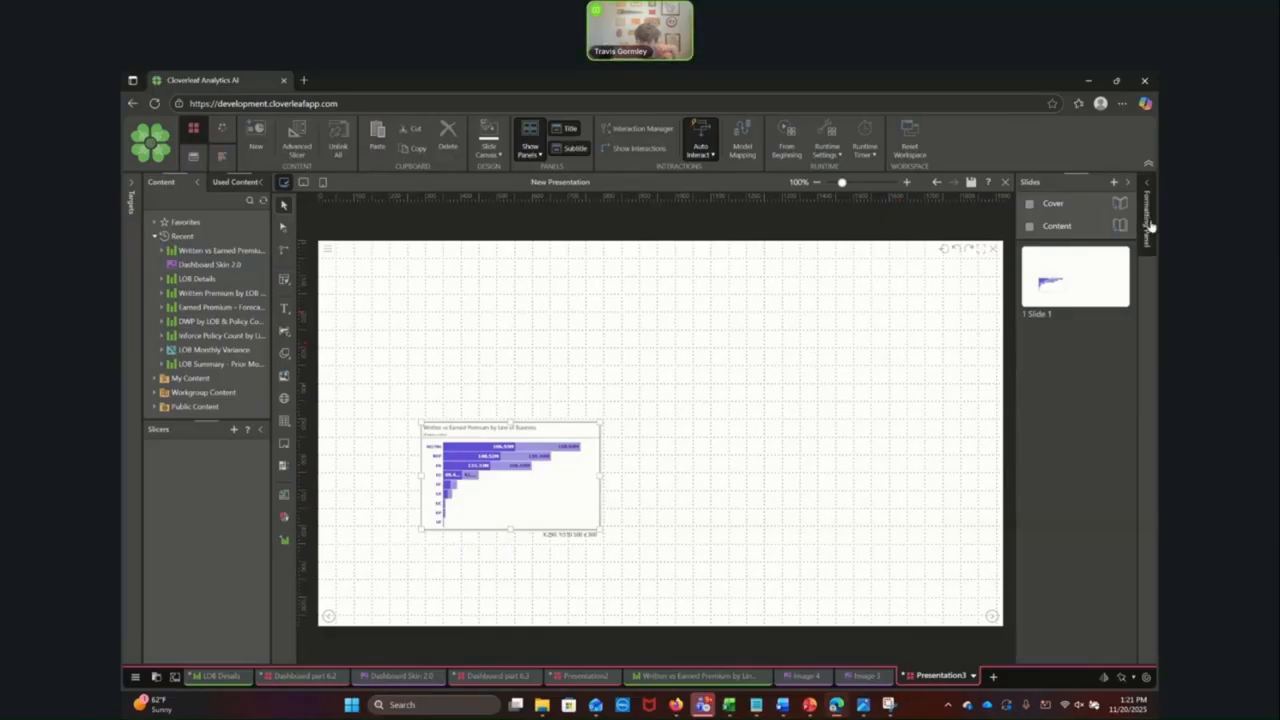
# Step: Open the Formatting Panel, preview the slide at runtime to see the chart panel's shadow, and return to editing
pyautogui.click(1138, 252)
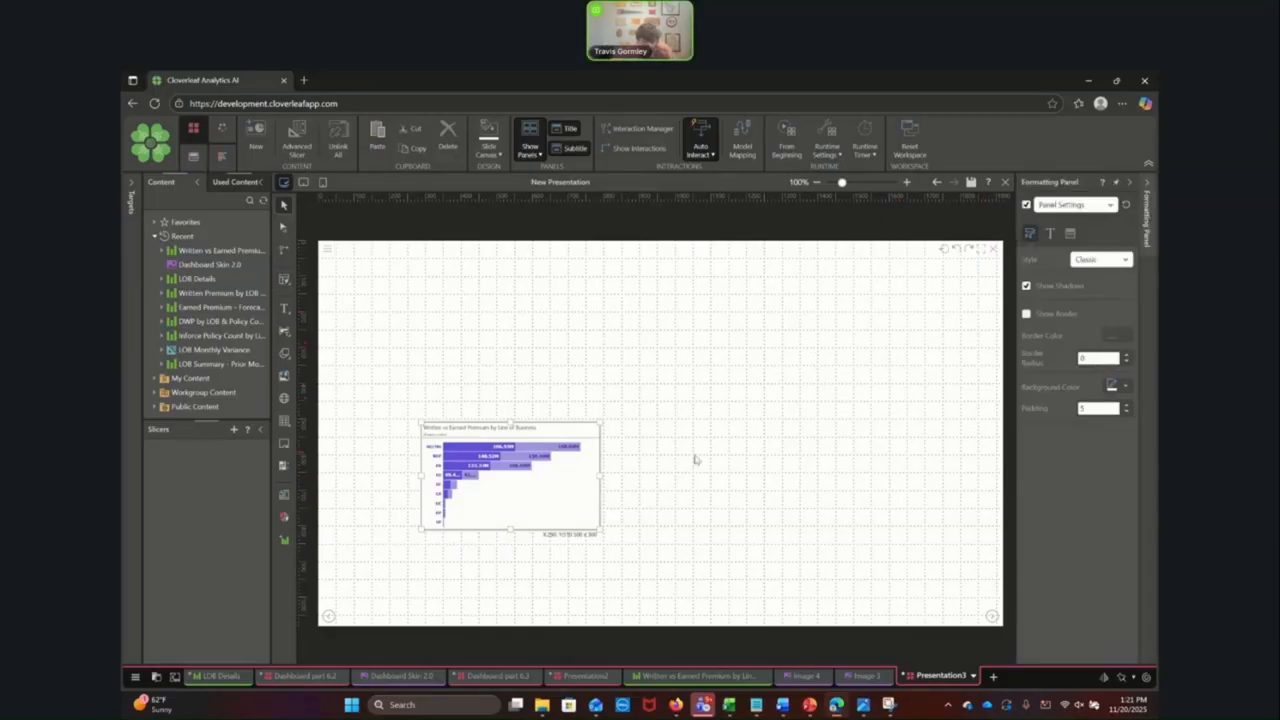
pyautogui.click(755, 502)
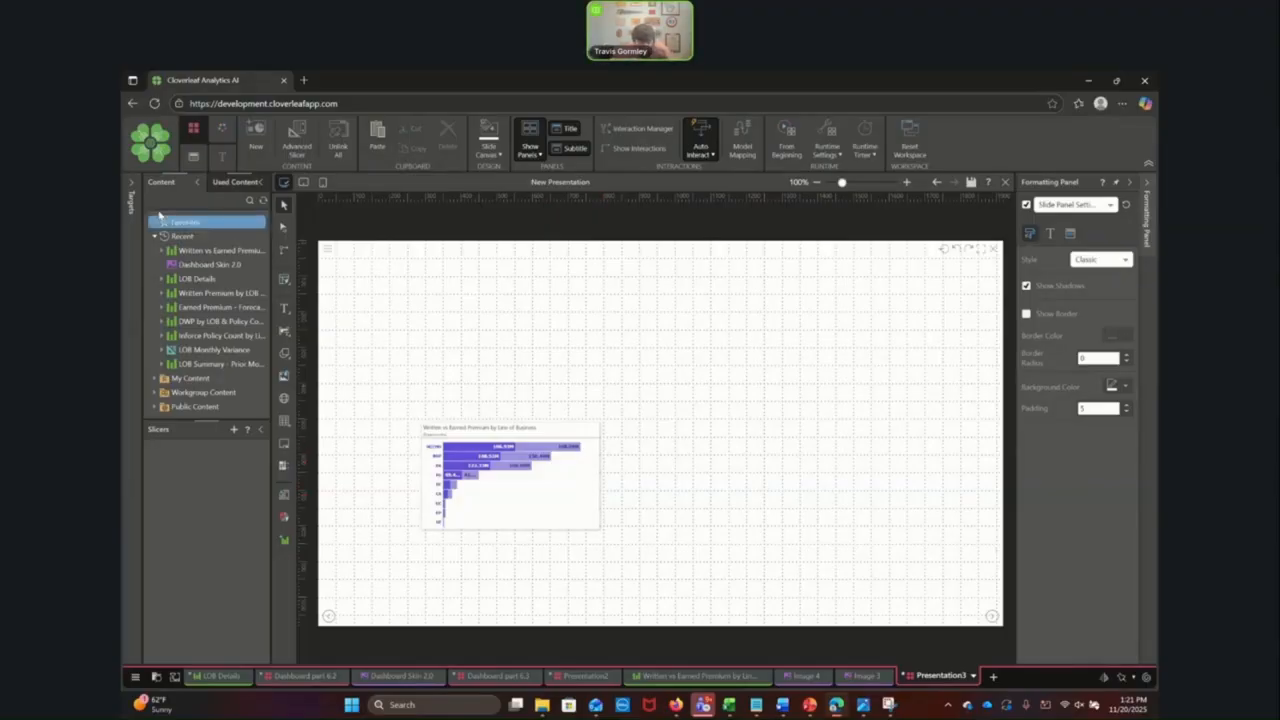
pyautogui.click(145, 150)
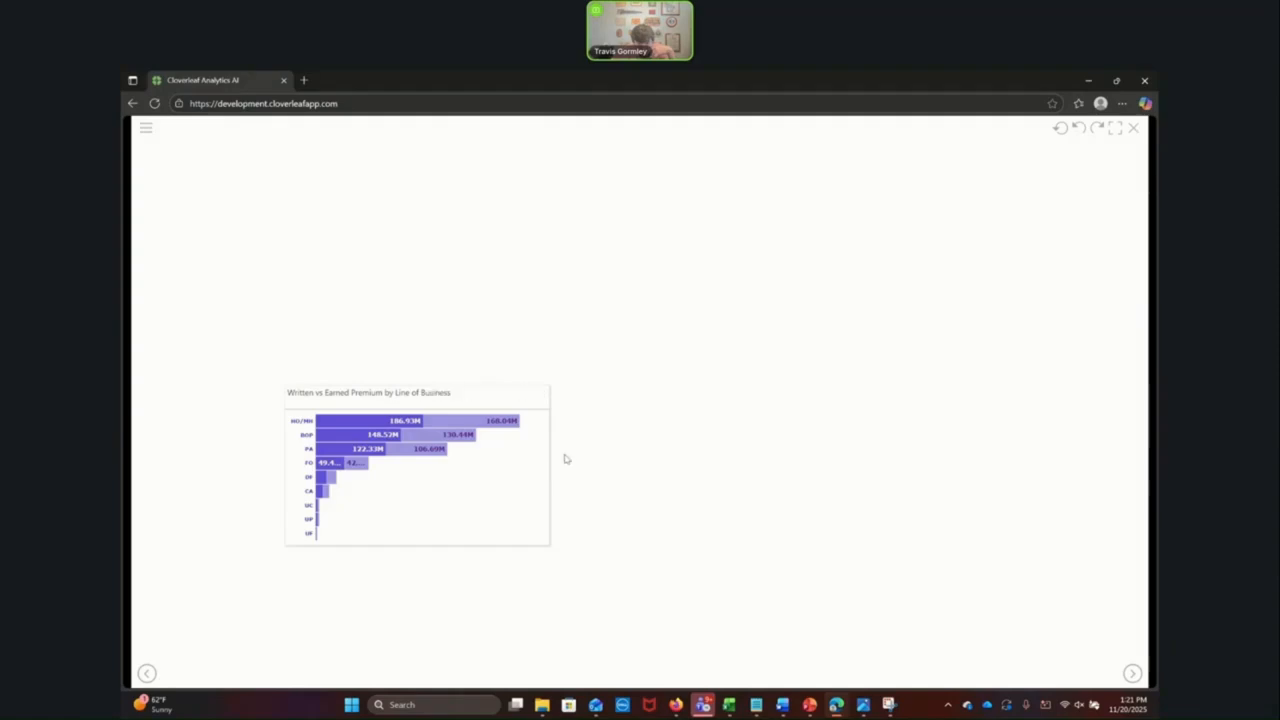
pyautogui.moveTo(545, 458)
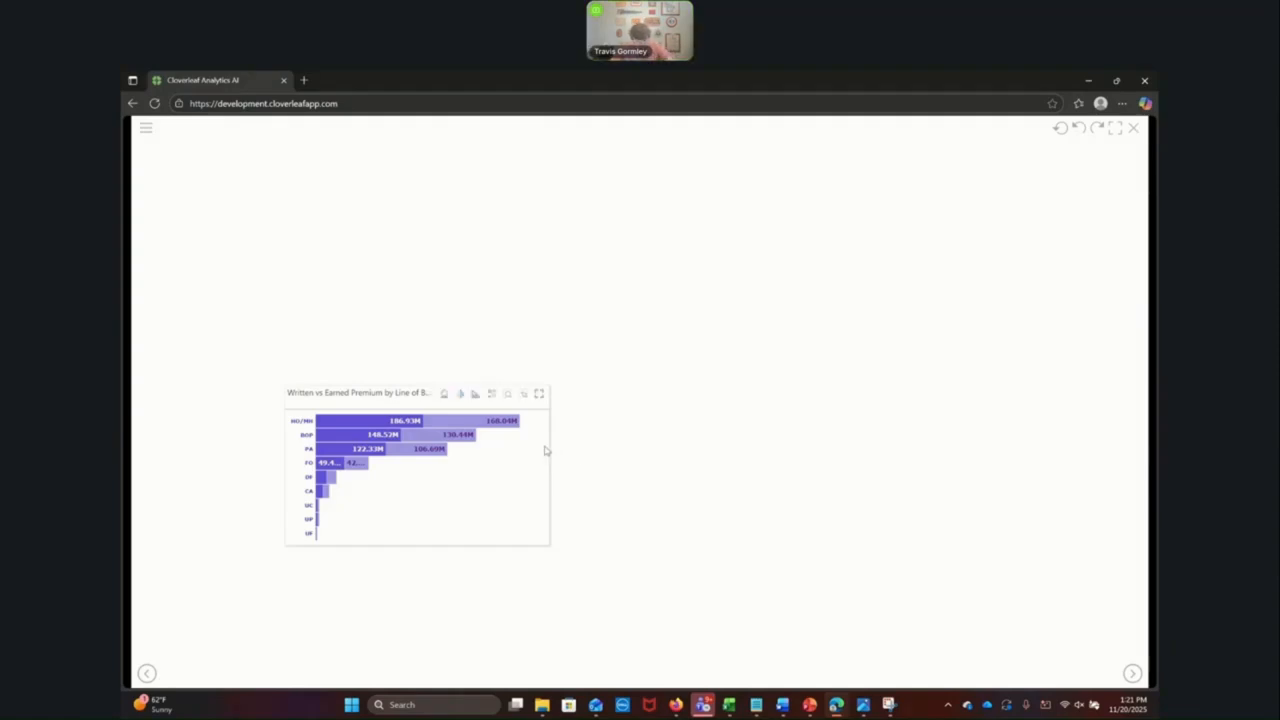
pyautogui.press('Escape')
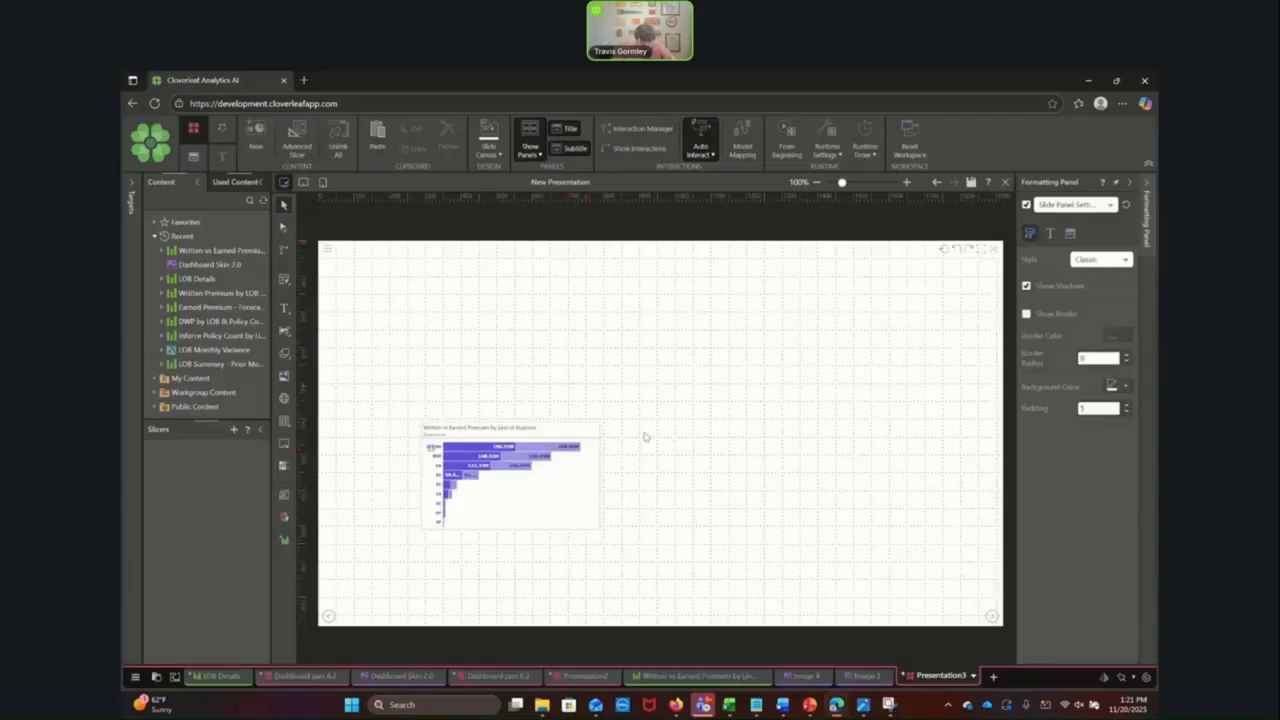
# Step: Turn off panel shadows on the slide, make the panel background transparent, and shift the chart slightly to the right
pyautogui.click(1026, 287)
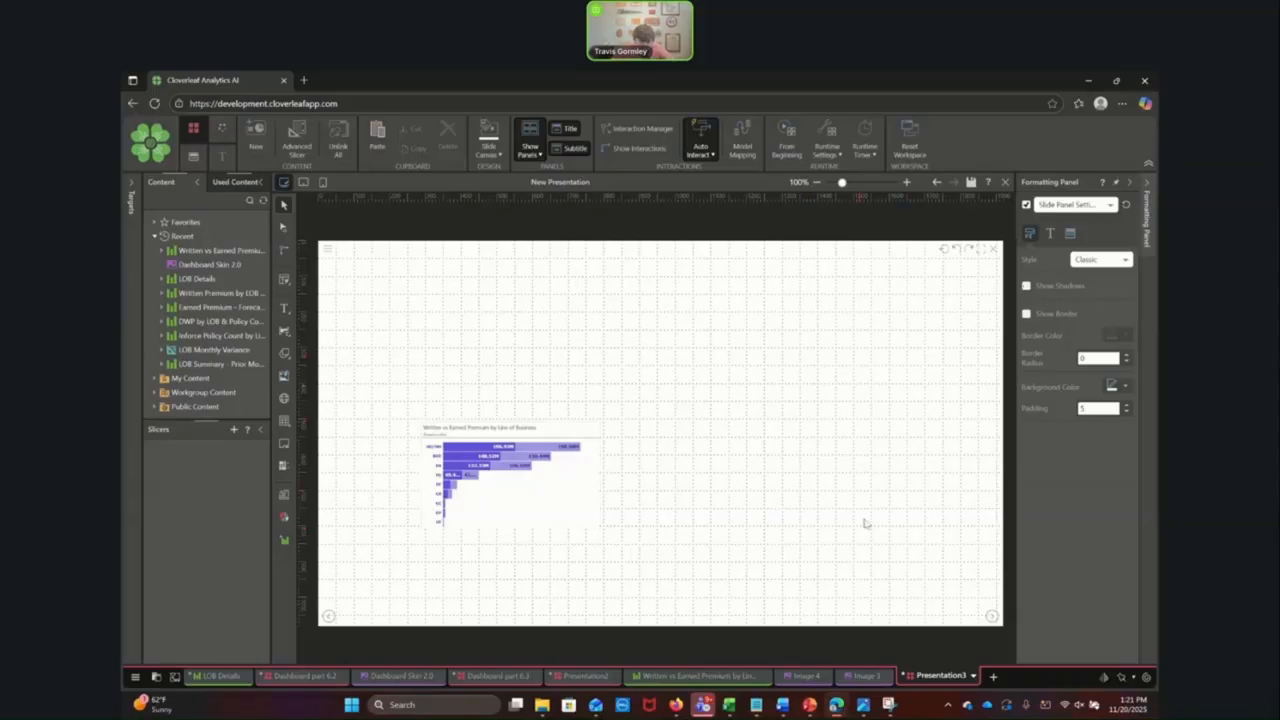
pyautogui.click(1126, 388)
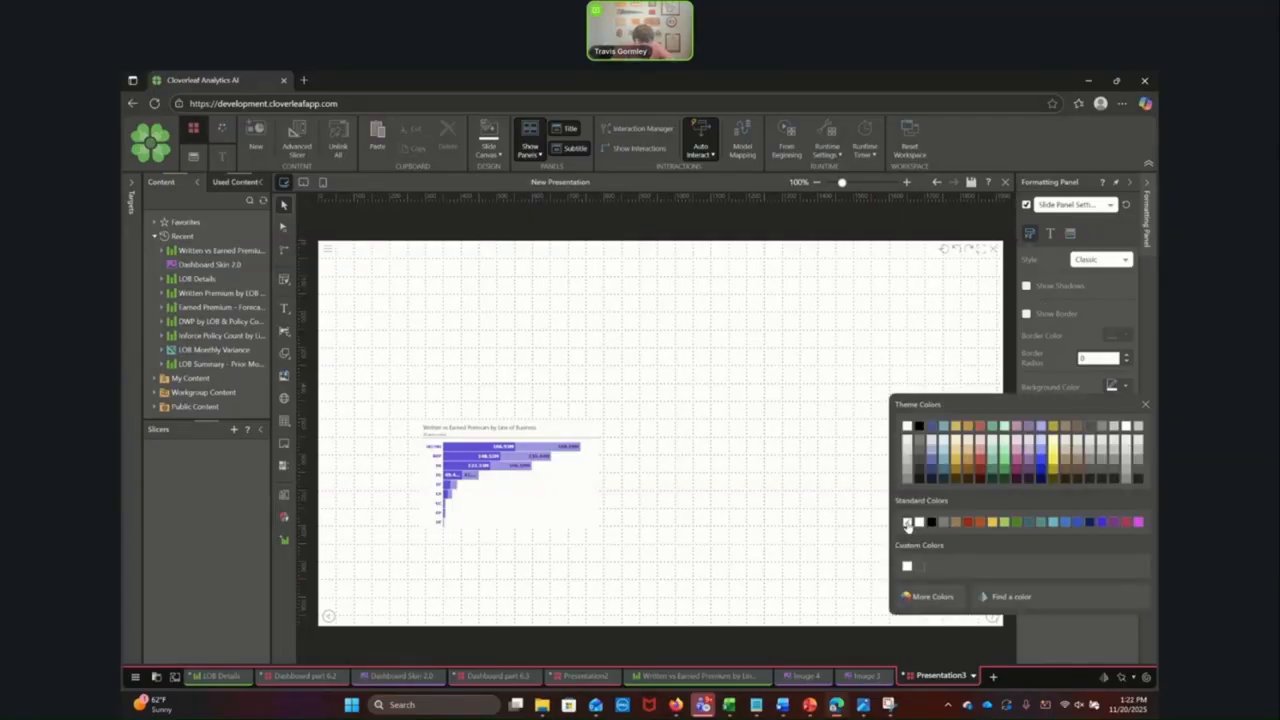
pyautogui.click(907, 522)
pyautogui.moveTo(577, 500); pyautogui.dragTo(607, 488)
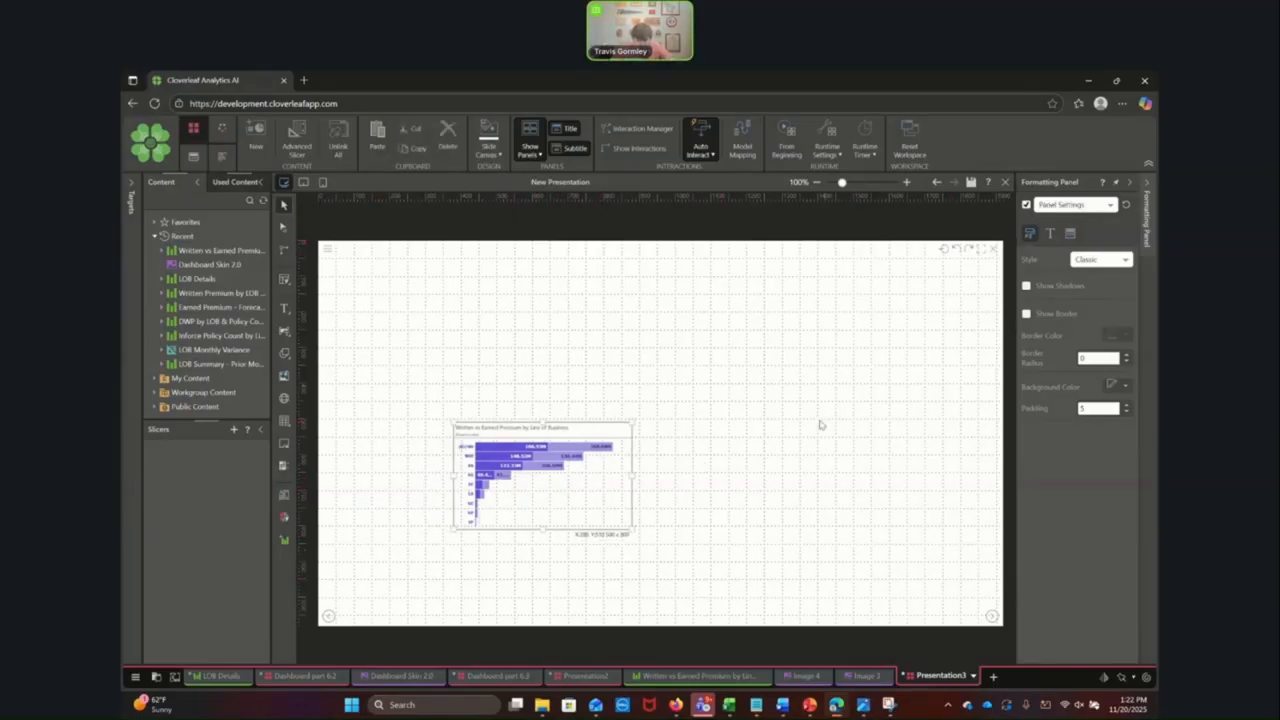
# Step: Hide the chart panel's title and subtitle and move the chart to the slide's upper left area
pyautogui.click(1050, 235)
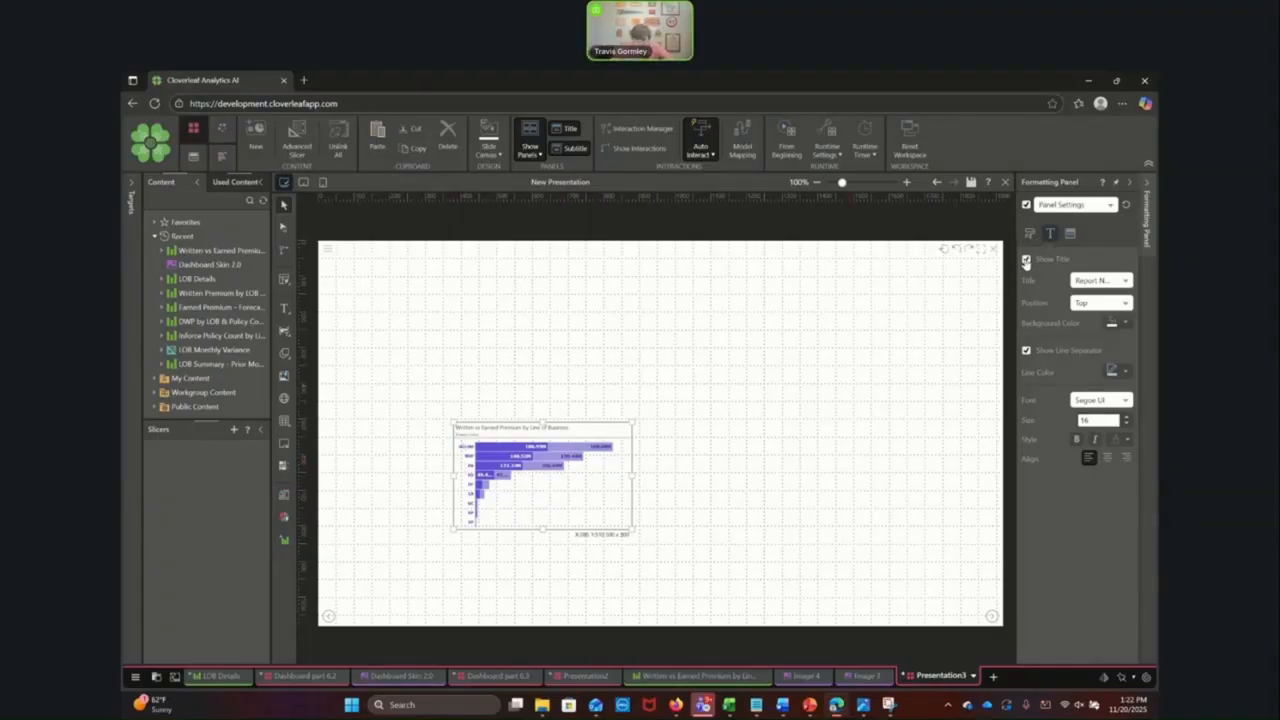
pyautogui.click(1025, 260)
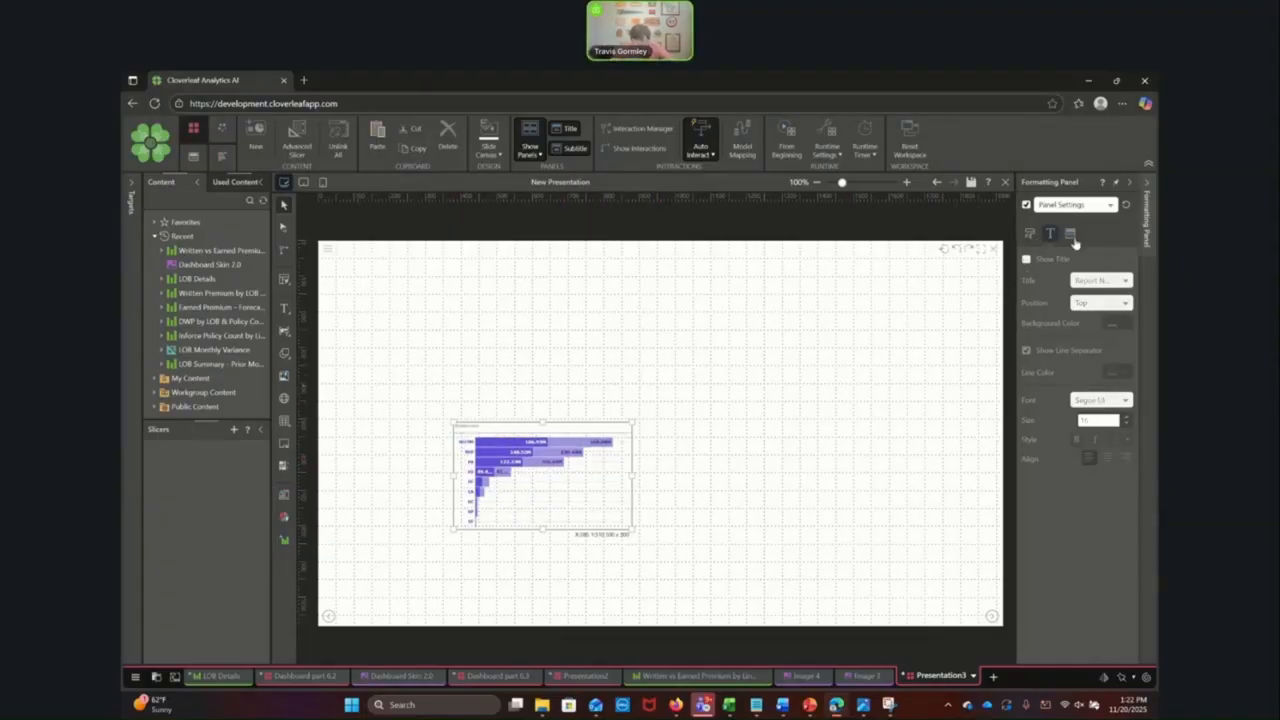
pyautogui.click(1071, 236)
pyautogui.click(1025, 259)
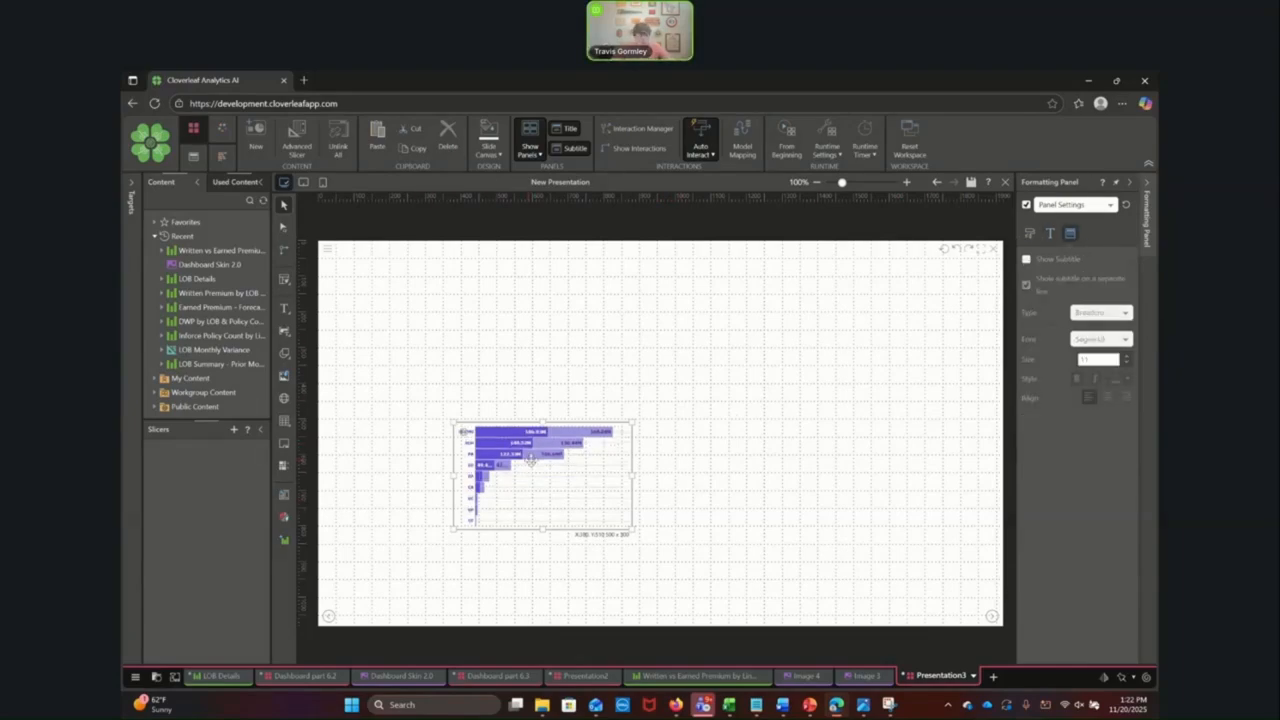
pyautogui.moveTo(540, 460); pyautogui.dragTo(457, 299)
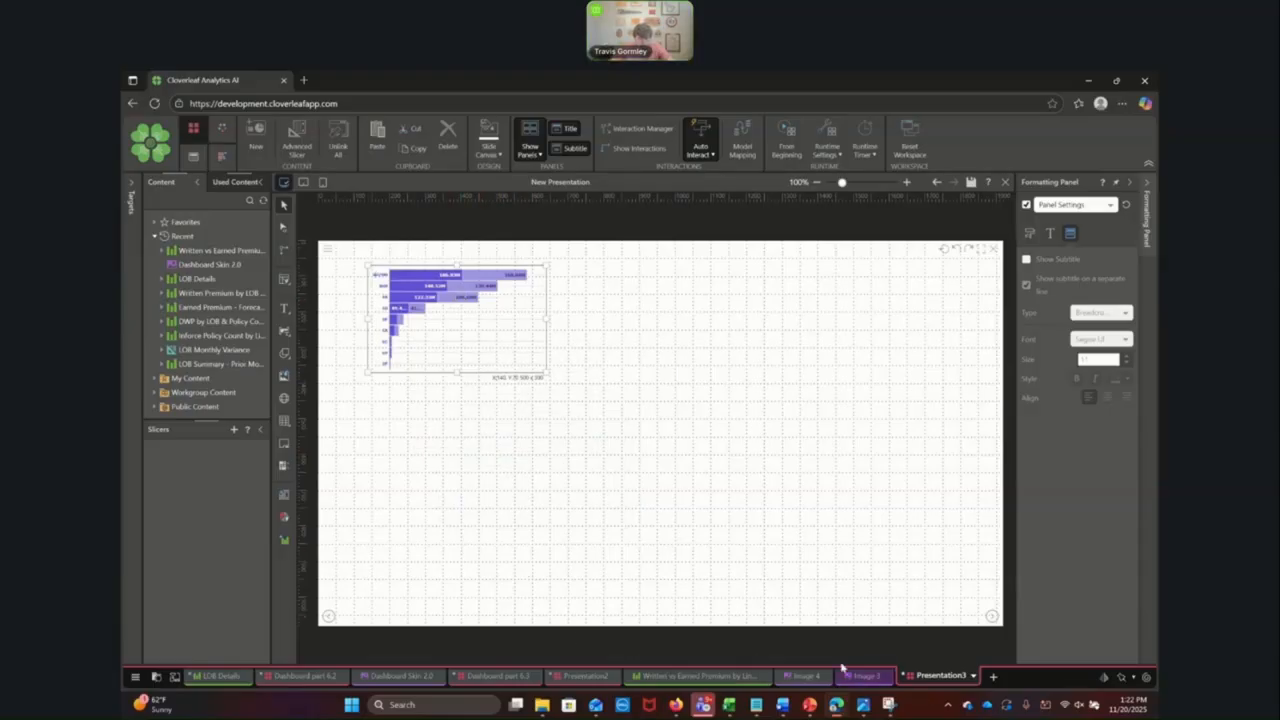
# Step: Switch to Dashboard part 6.2 and hide the LOB Summary table's title
pyautogui.click(285, 676)
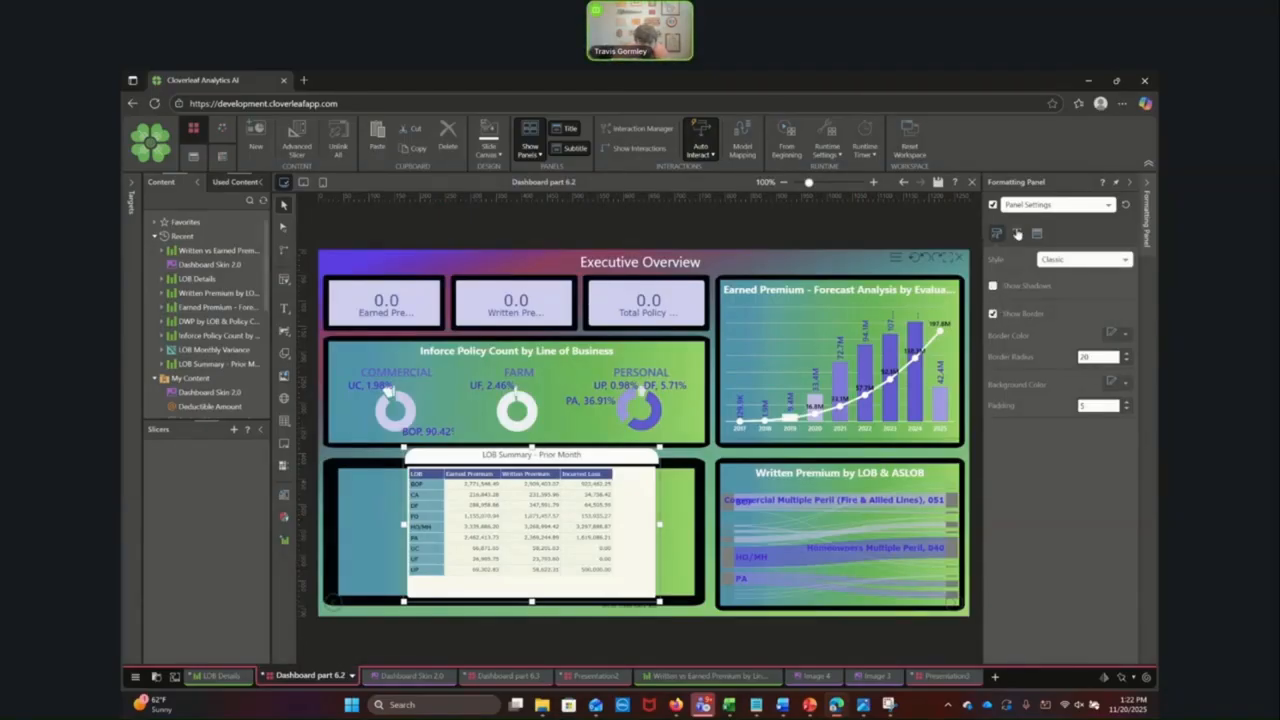
pyautogui.click(1017, 234)
pyautogui.click(992, 260)
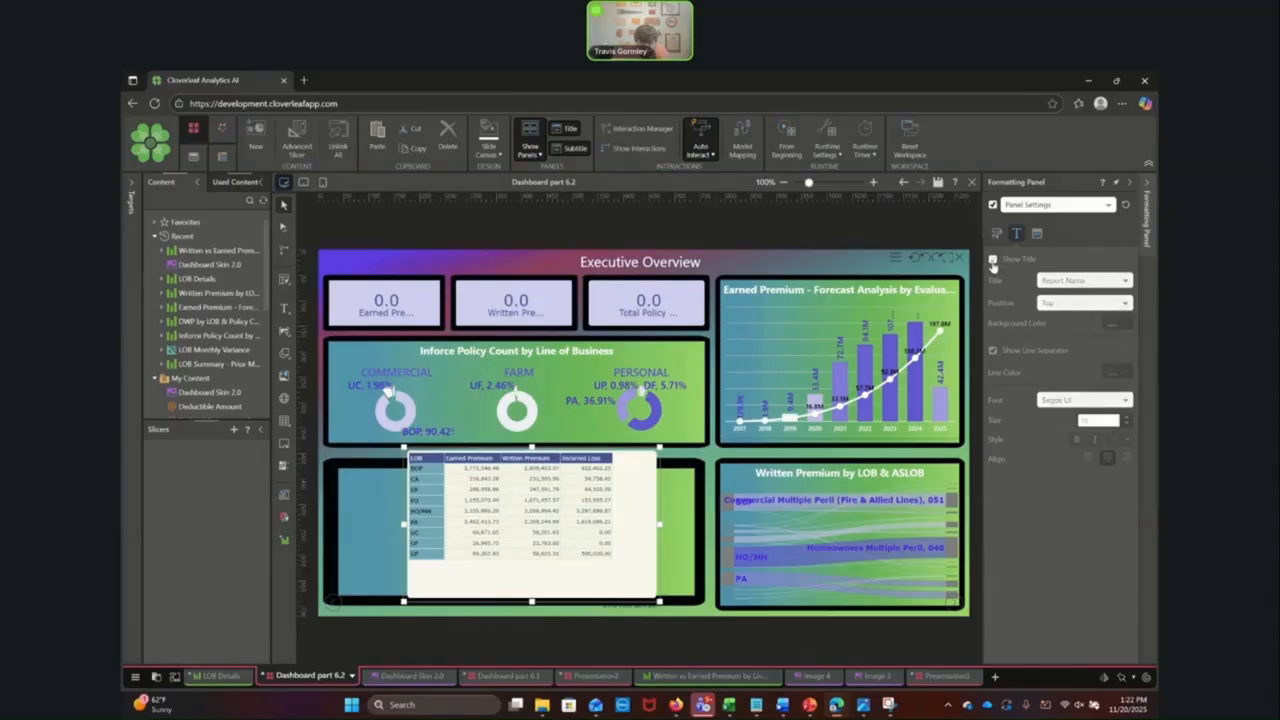
pyautogui.click(1037, 233)
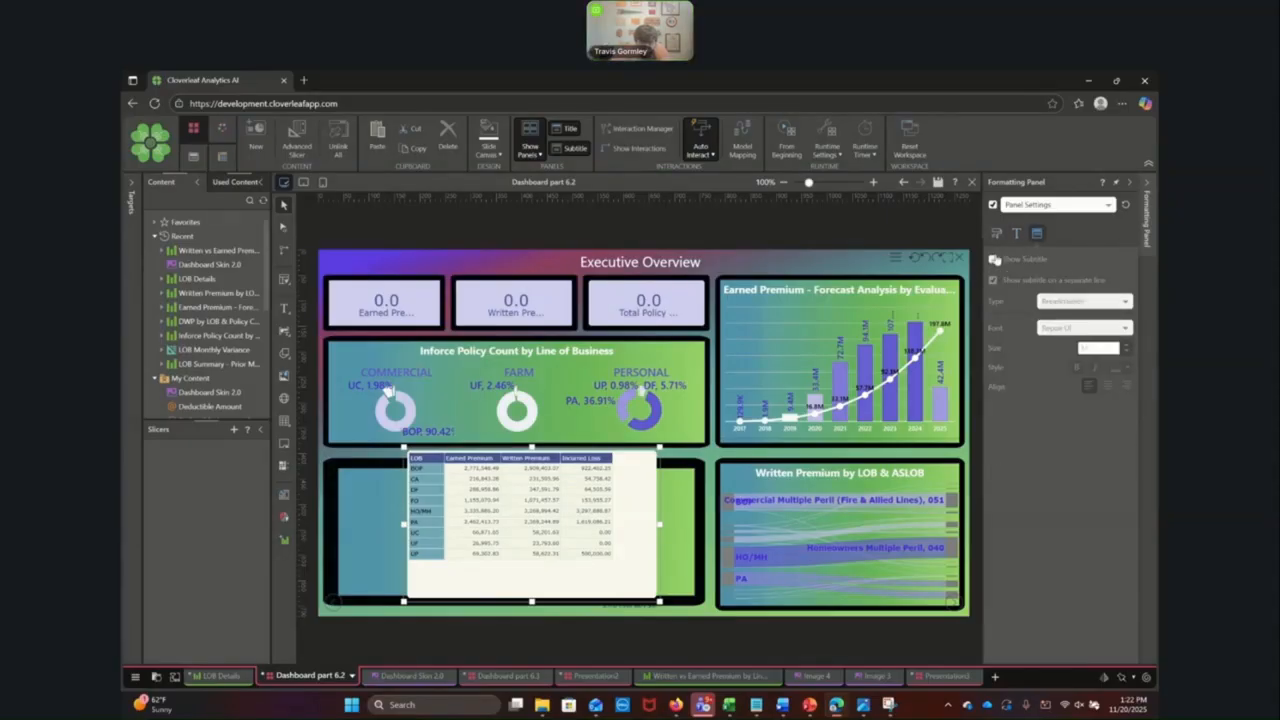
# Step: Set the LOB Summary table panel's background color to transparent
pyautogui.click(997, 233)
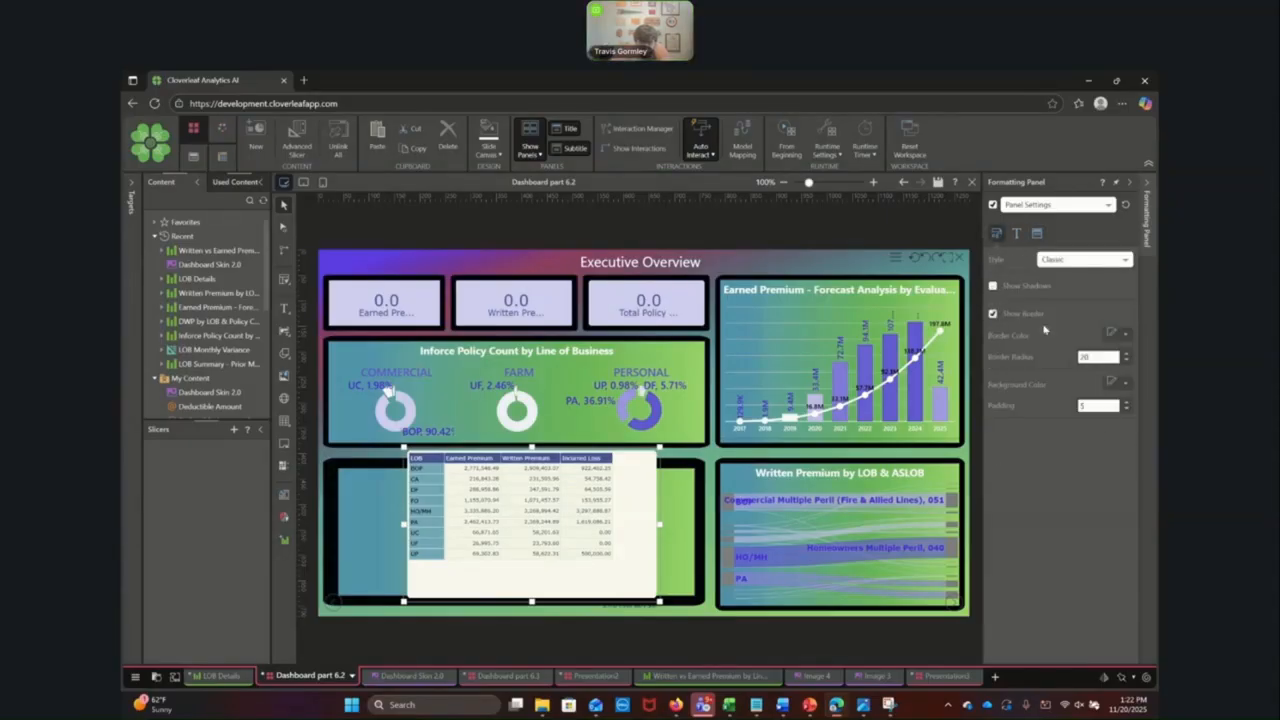
pyautogui.click(1124, 385)
pyautogui.click(908, 520)
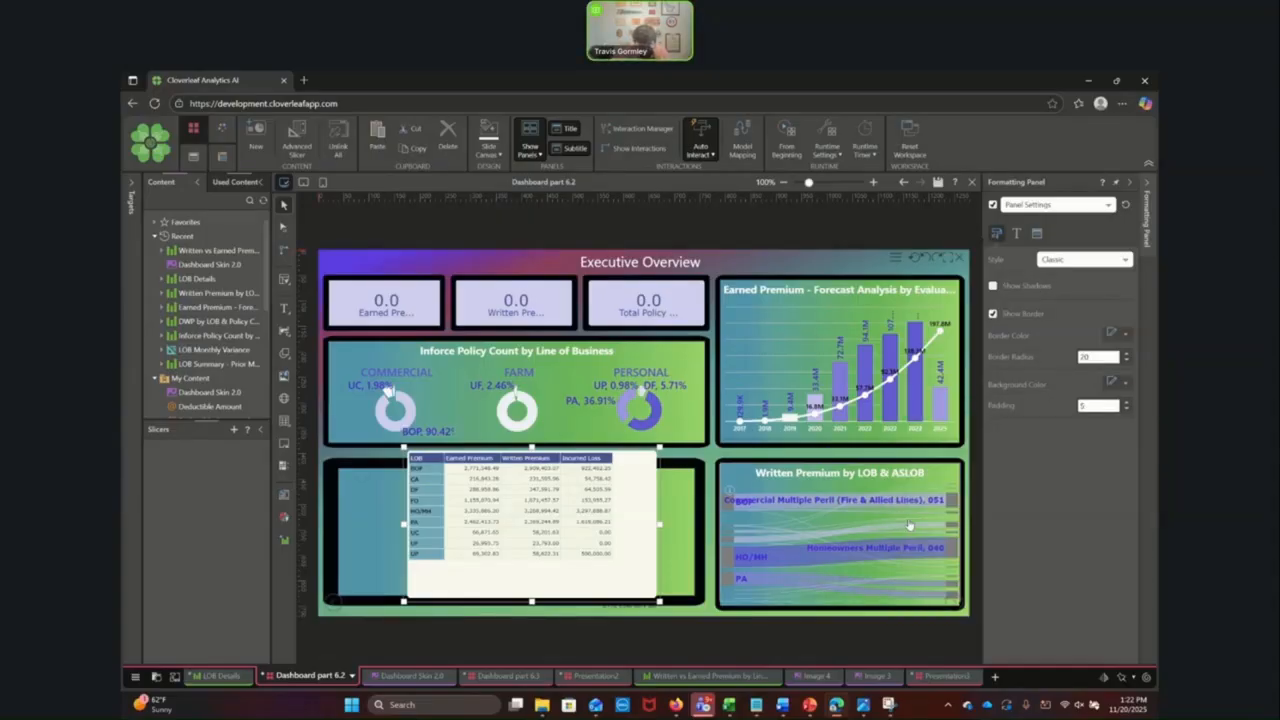
pyautogui.click(222, 128)
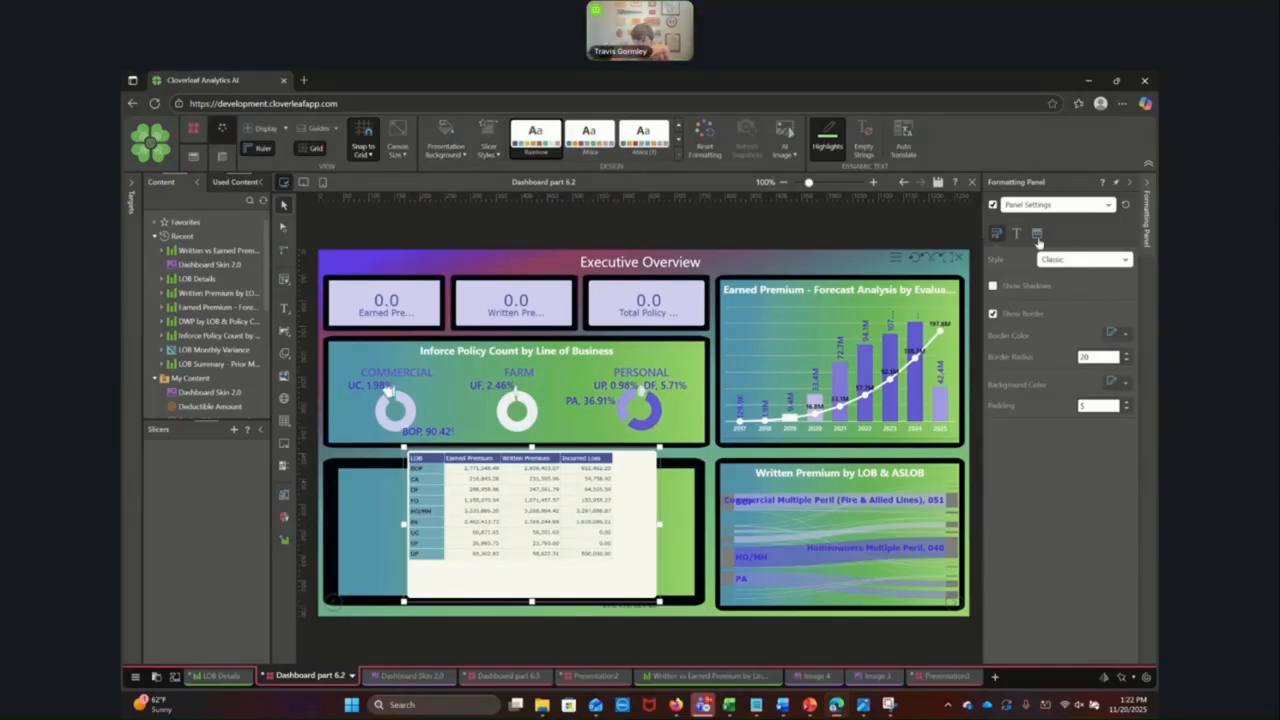
pyautogui.click(1019, 235)
pyautogui.click(1036, 234)
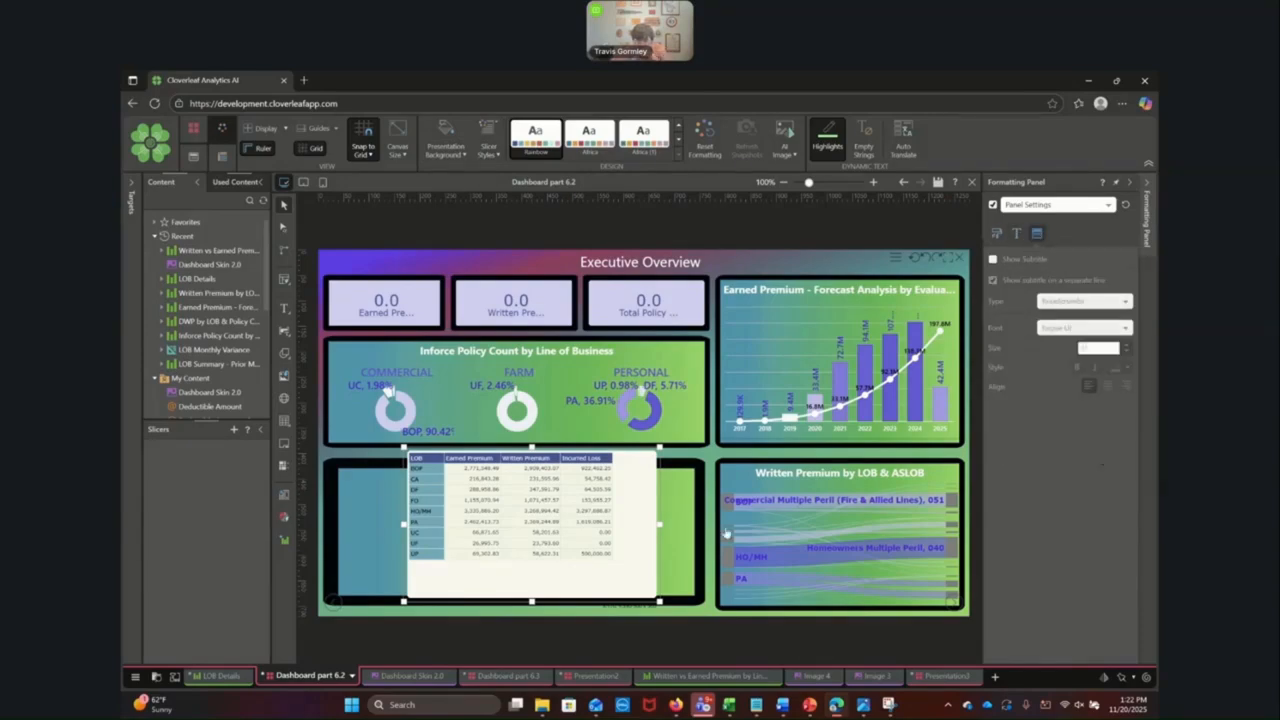
# Step: Open the LOB Summary - Prior Month report for editing, make its report background transparent, and save it
pyautogui.rightClick(566, 543)
pyautogui.click(598, 480)
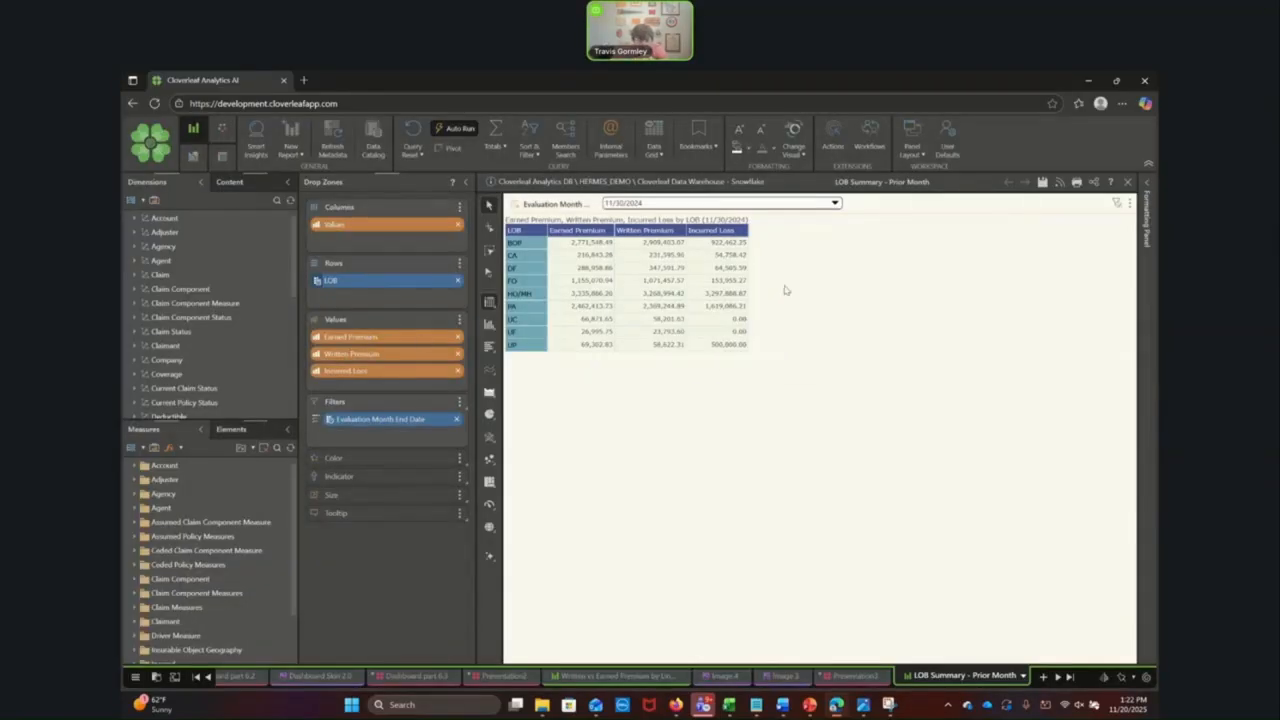
pyautogui.click(222, 130)
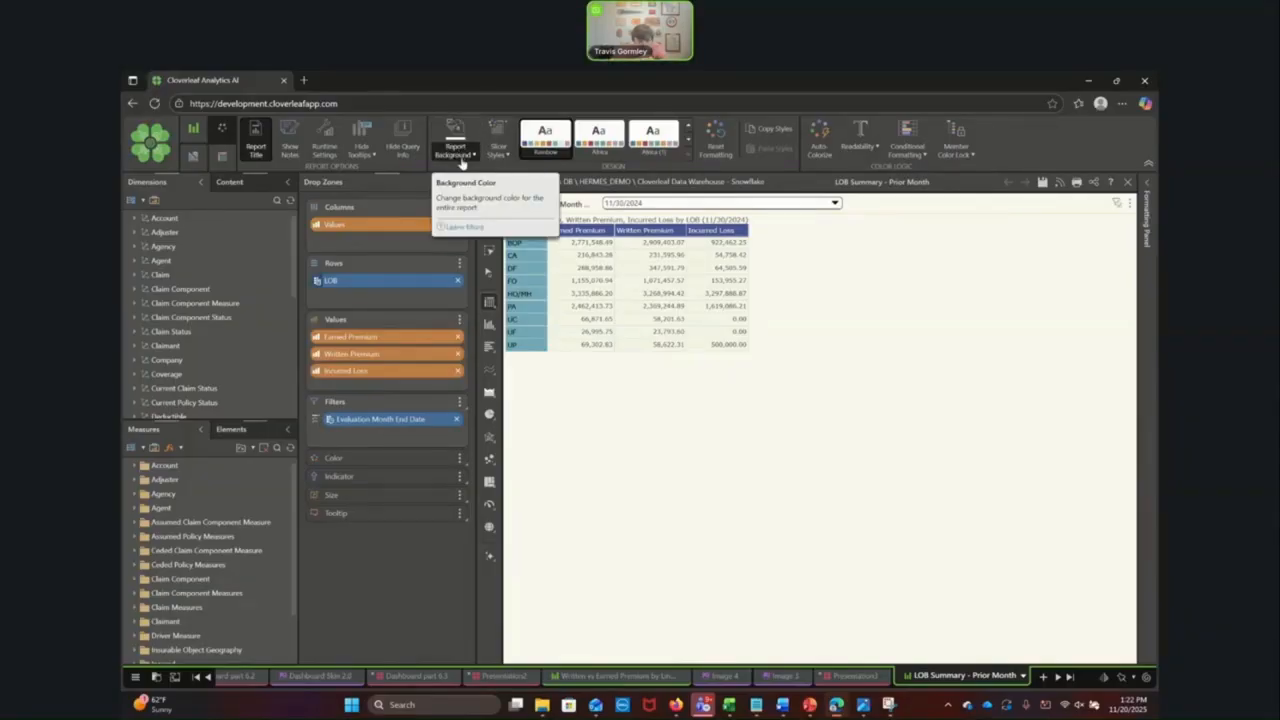
pyautogui.click(459, 156)
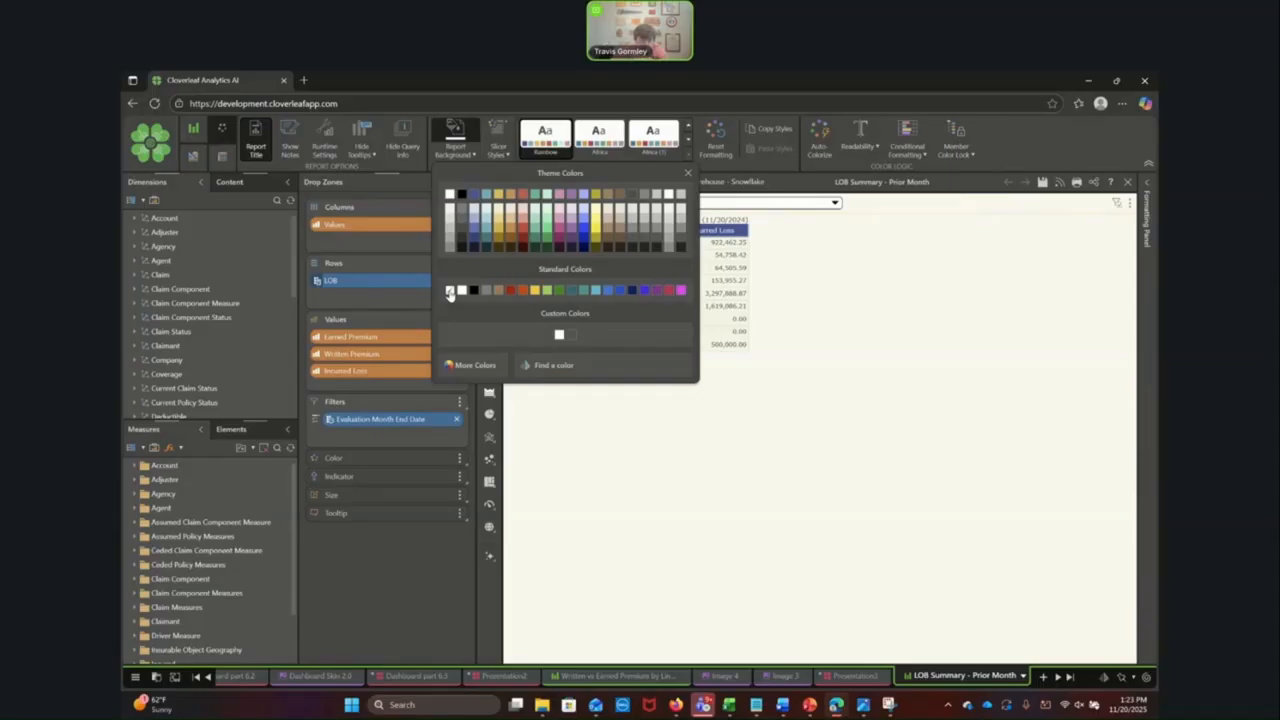
pyautogui.click(450, 292)
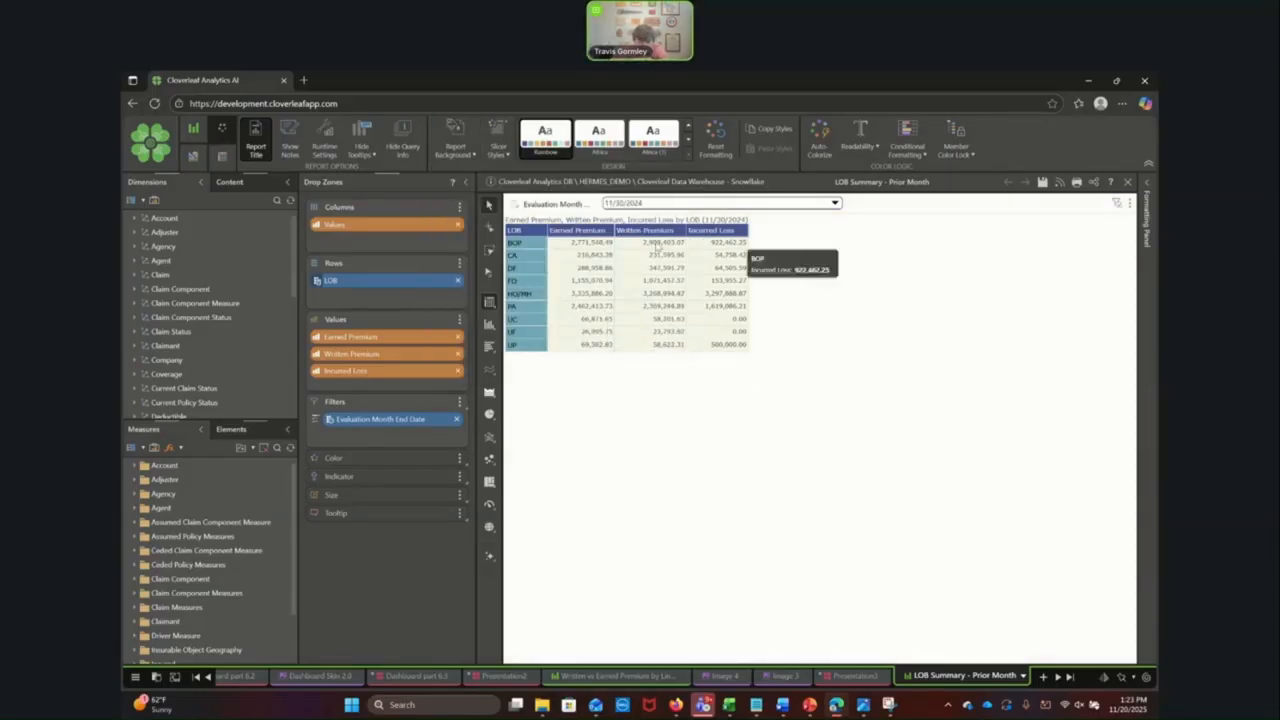
pyautogui.click(1042, 183)
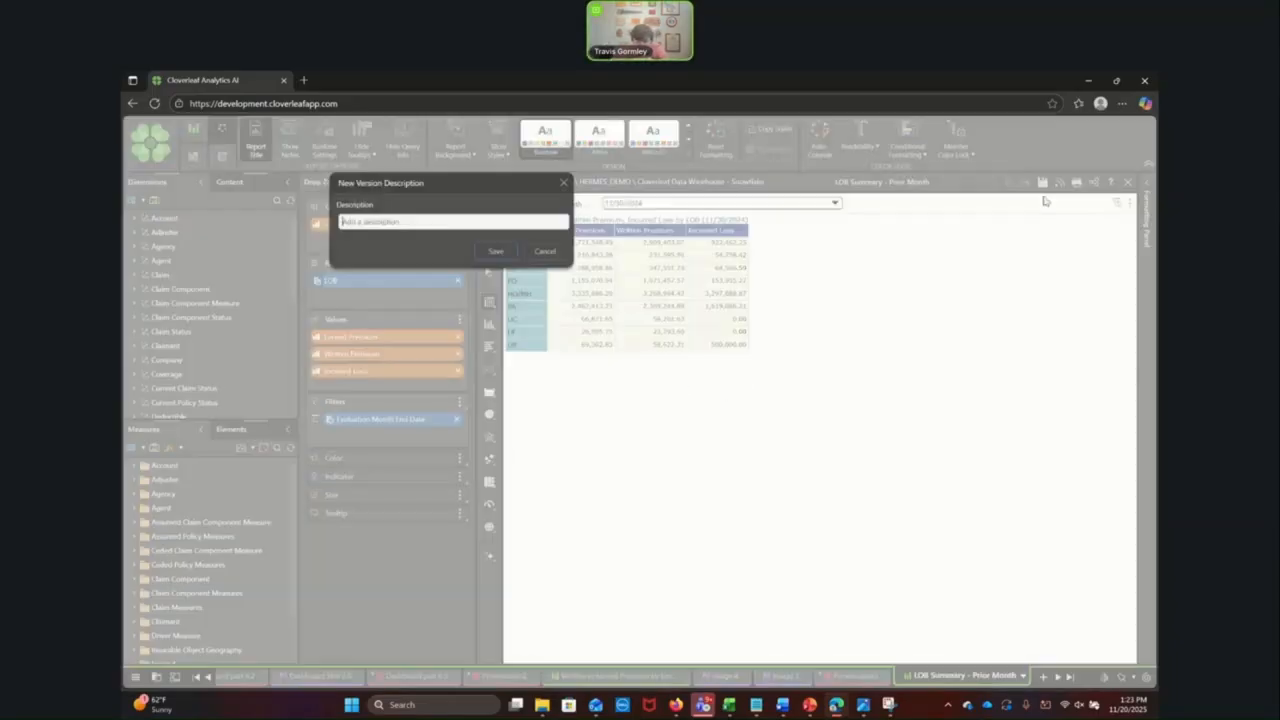
pyautogui.click(497, 251)
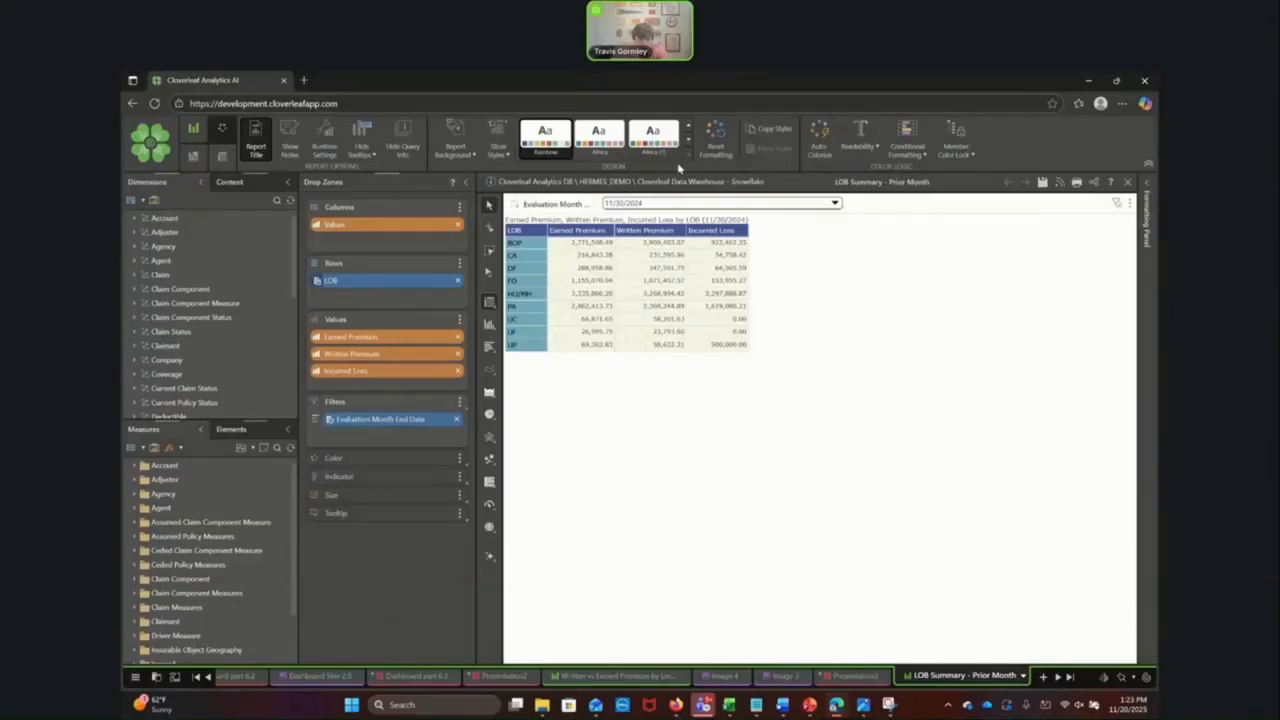
# Step: Add Line of Business Group Code from the Line of Business dimension to the report's rows, below LOB
pyautogui.click(222, 157)
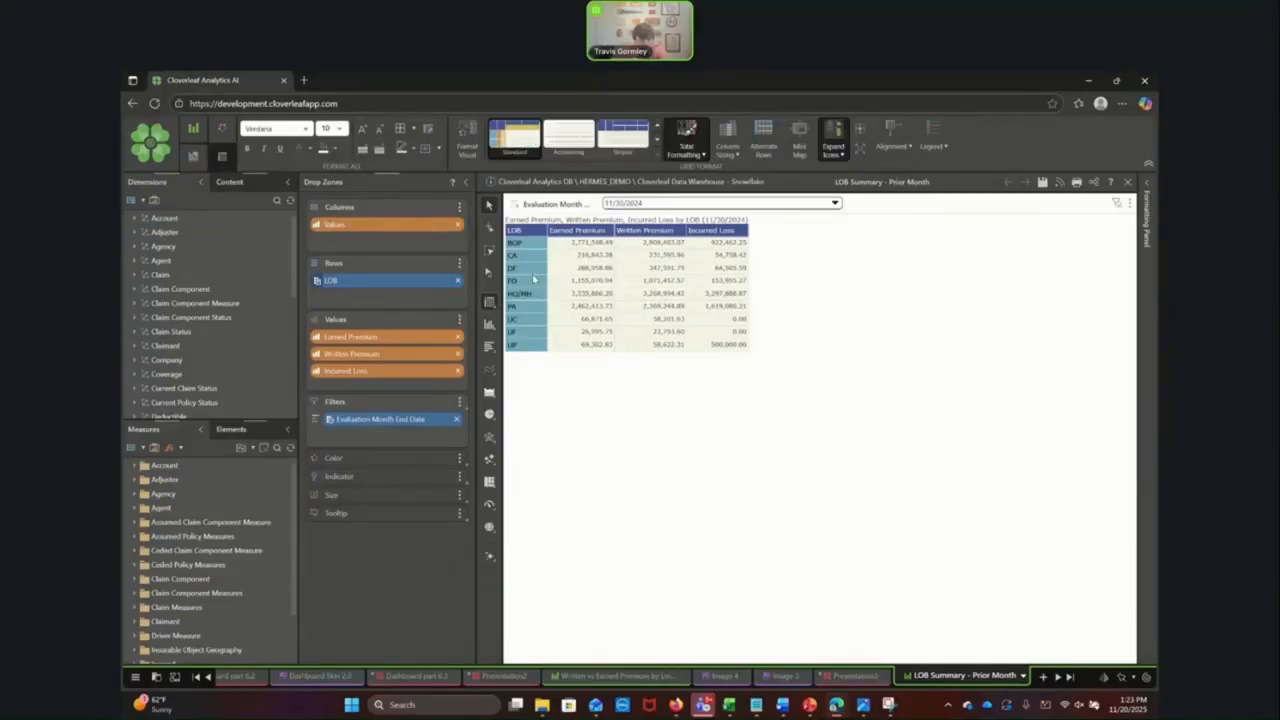
pyautogui.click(244, 358)
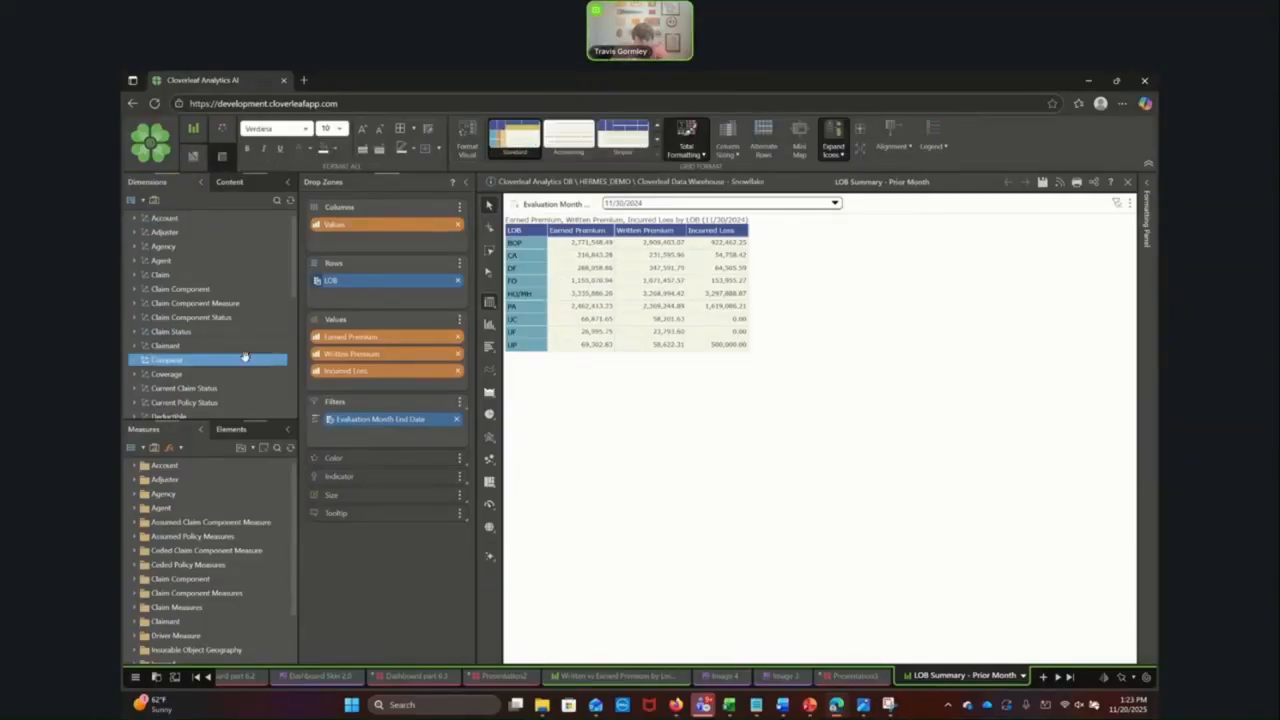
pyautogui.scroll(-4, 219, 367)
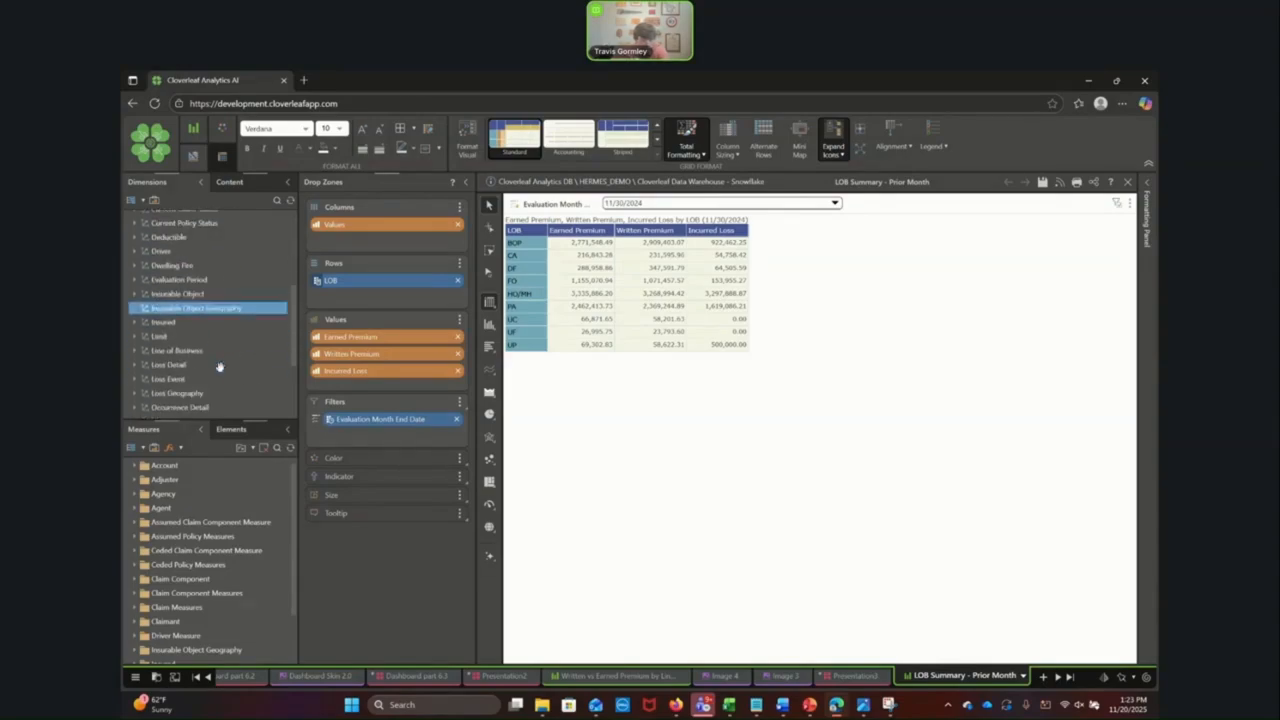
pyautogui.doubleClick(218, 350)
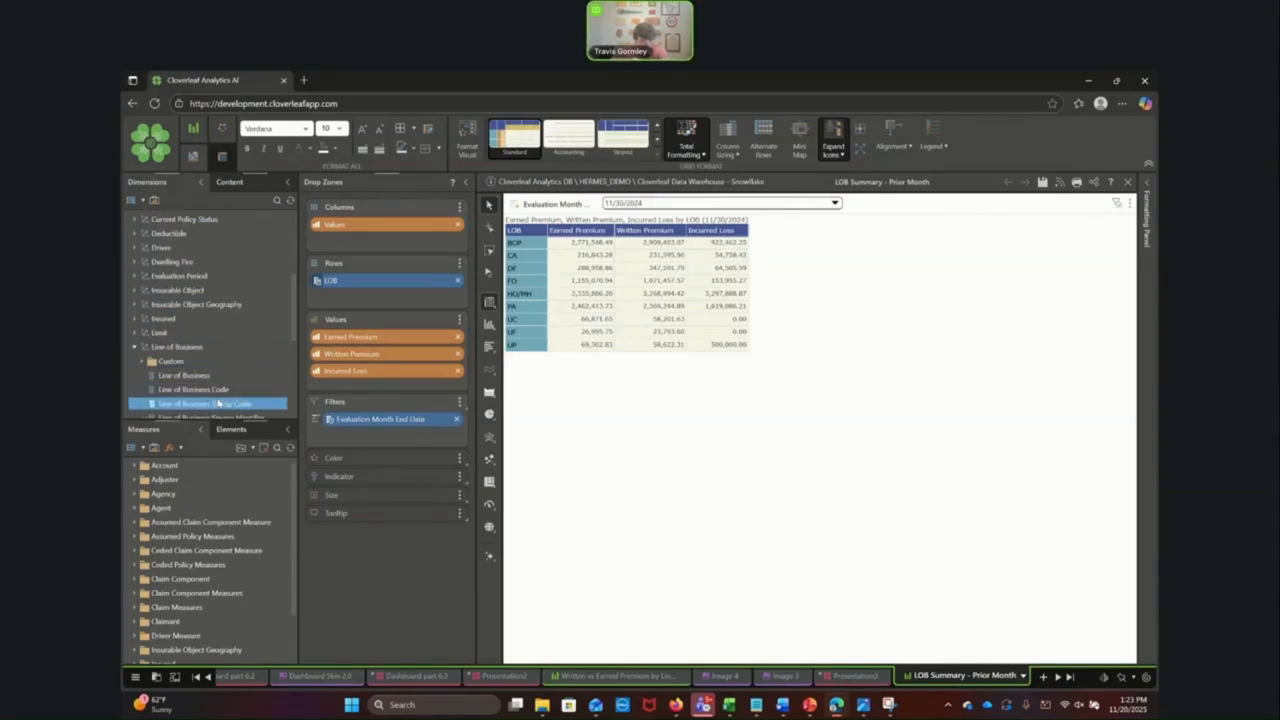
pyautogui.moveTo(218, 403); pyautogui.dragTo(374, 298)
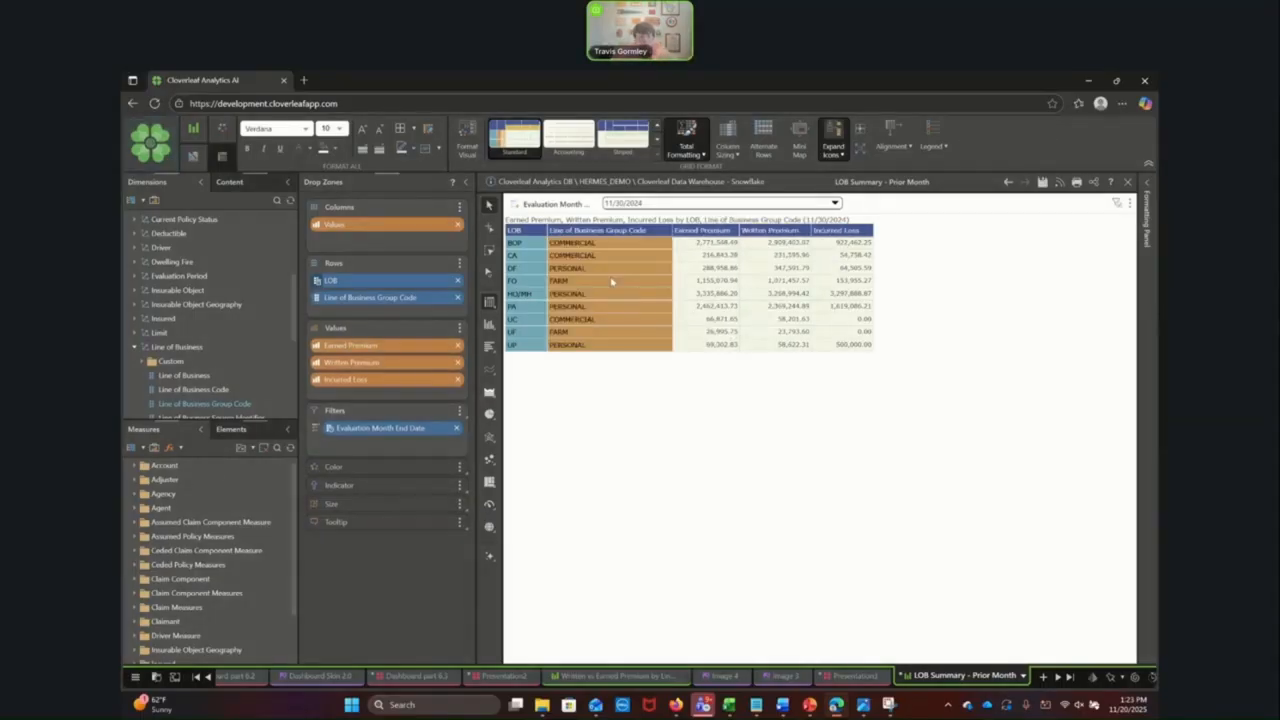
# Step: Apply the Accounting grid style to the table and make the Matrix Grid background color transparent
pyautogui.click(564, 140)
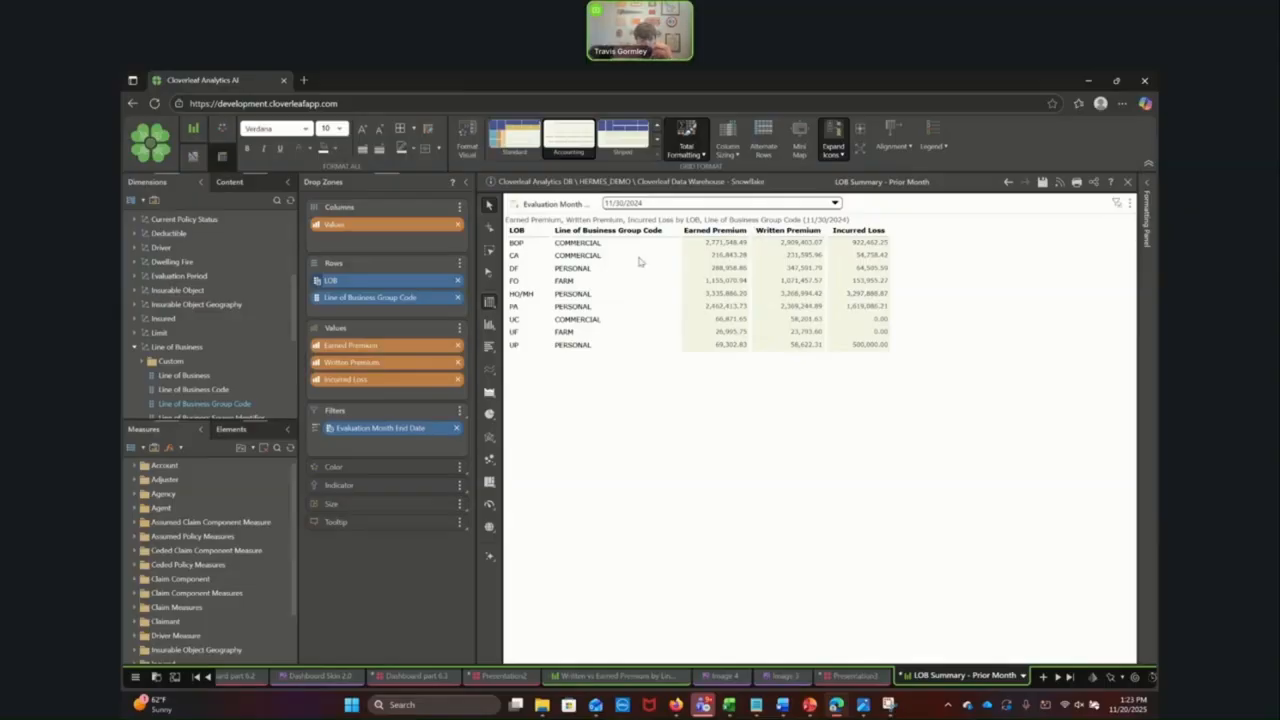
pyautogui.click(1148, 215)
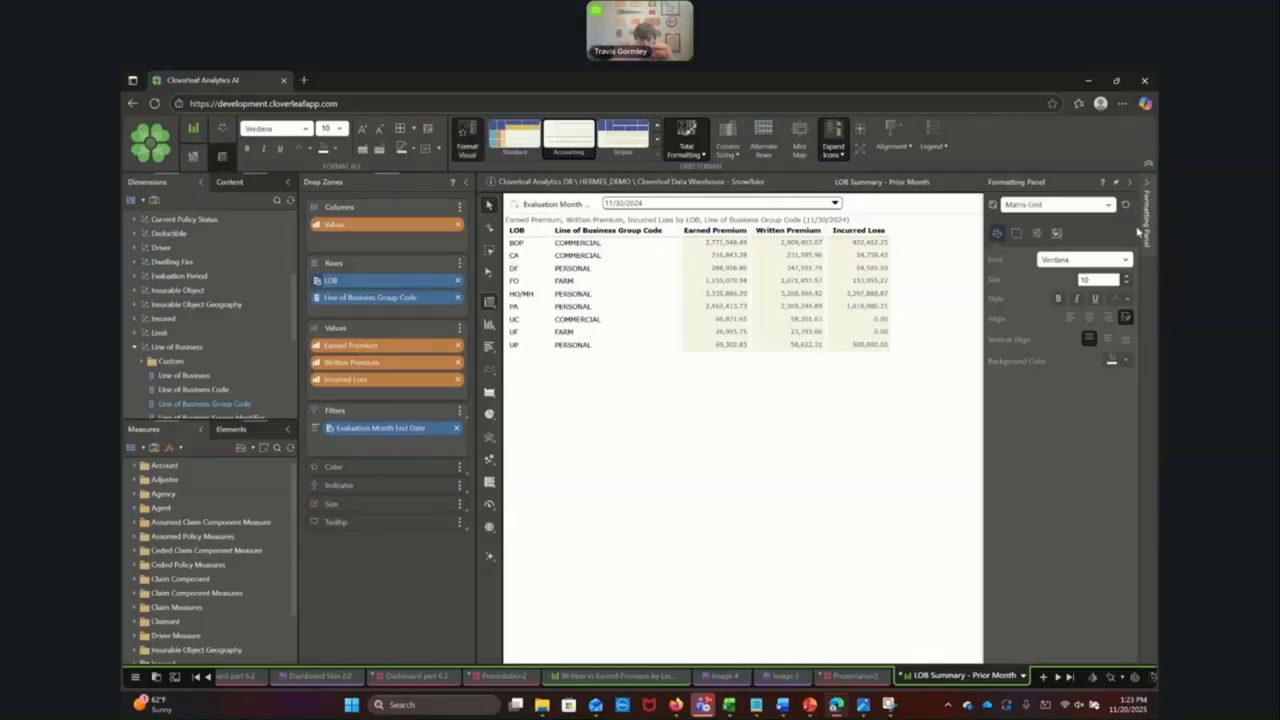
pyautogui.click(1040, 207)
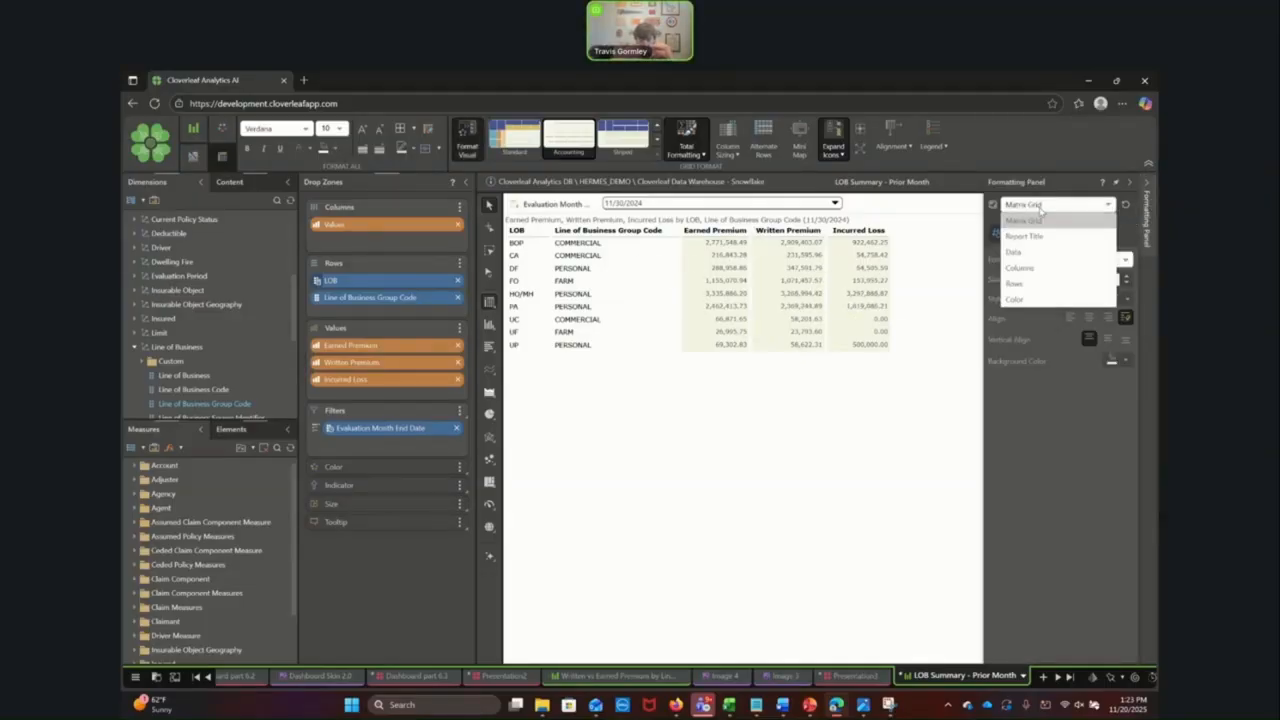
pyautogui.click(1028, 387)
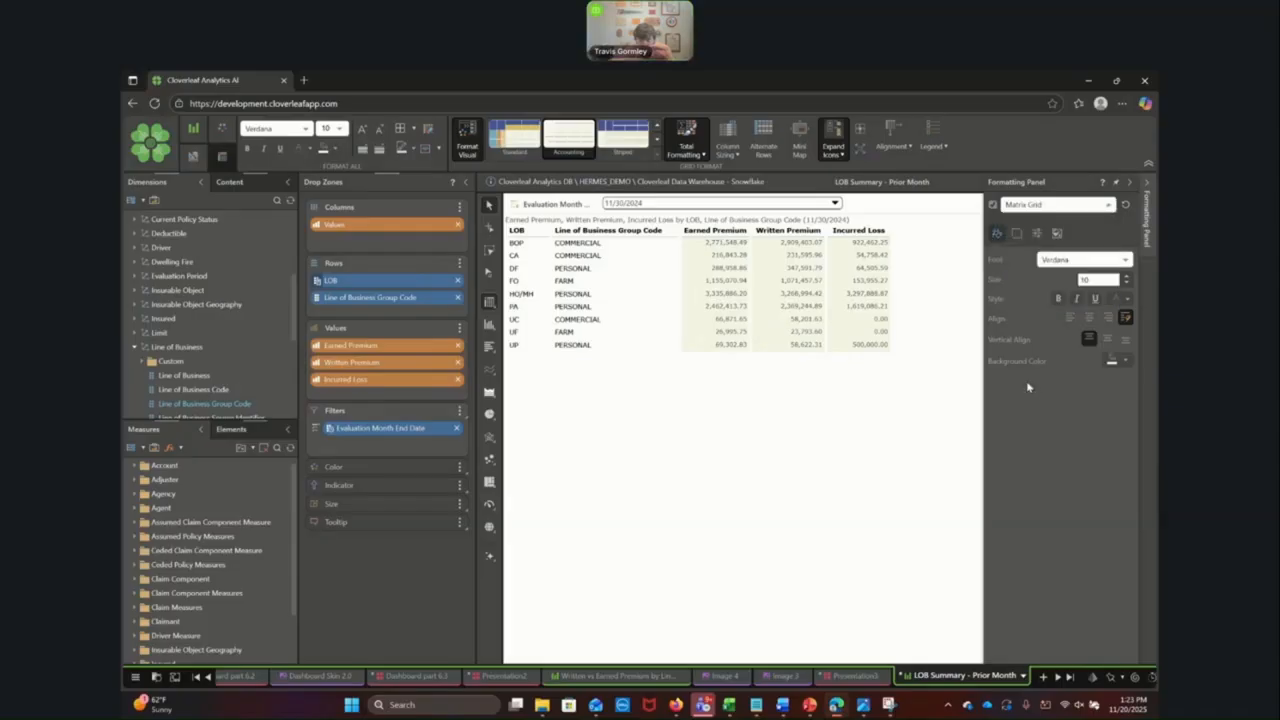
pyautogui.click(1112, 361)
pyautogui.click(907, 499)
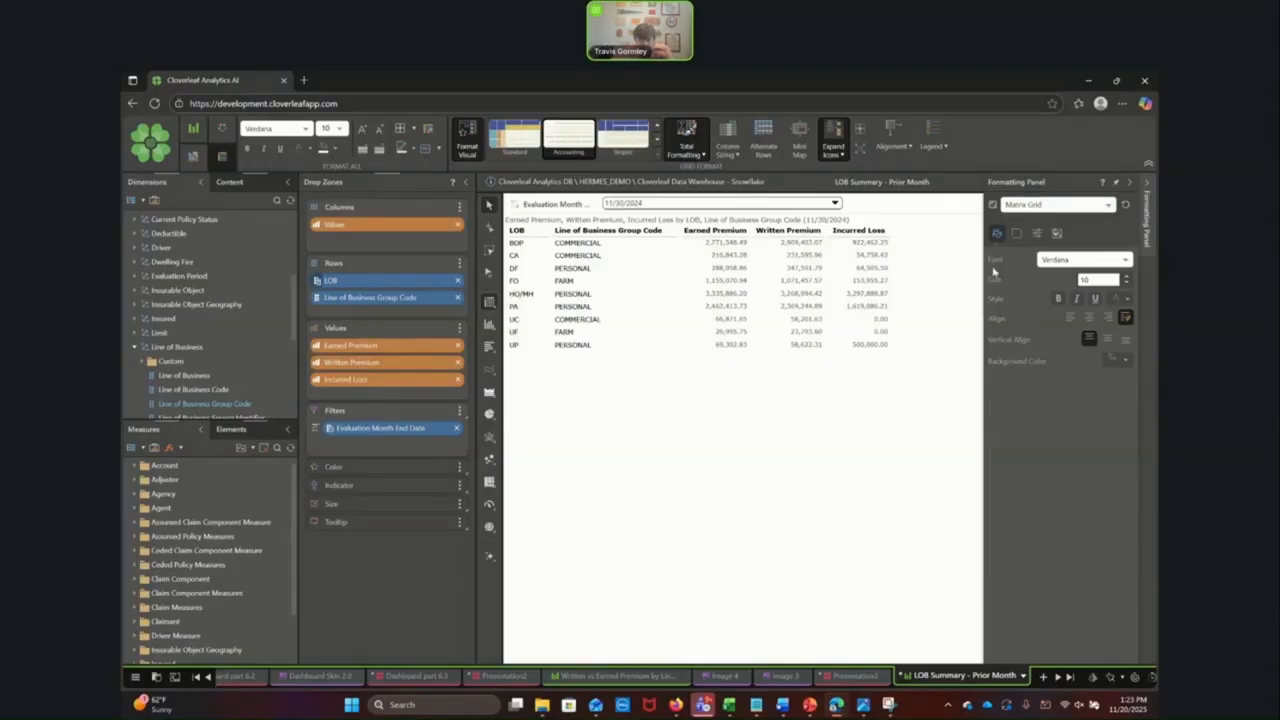
# Step: Close the formatting settings and save the LOB Summary report as a new version without a description
pyautogui.click(1128, 182)
pyautogui.click(1041, 183)
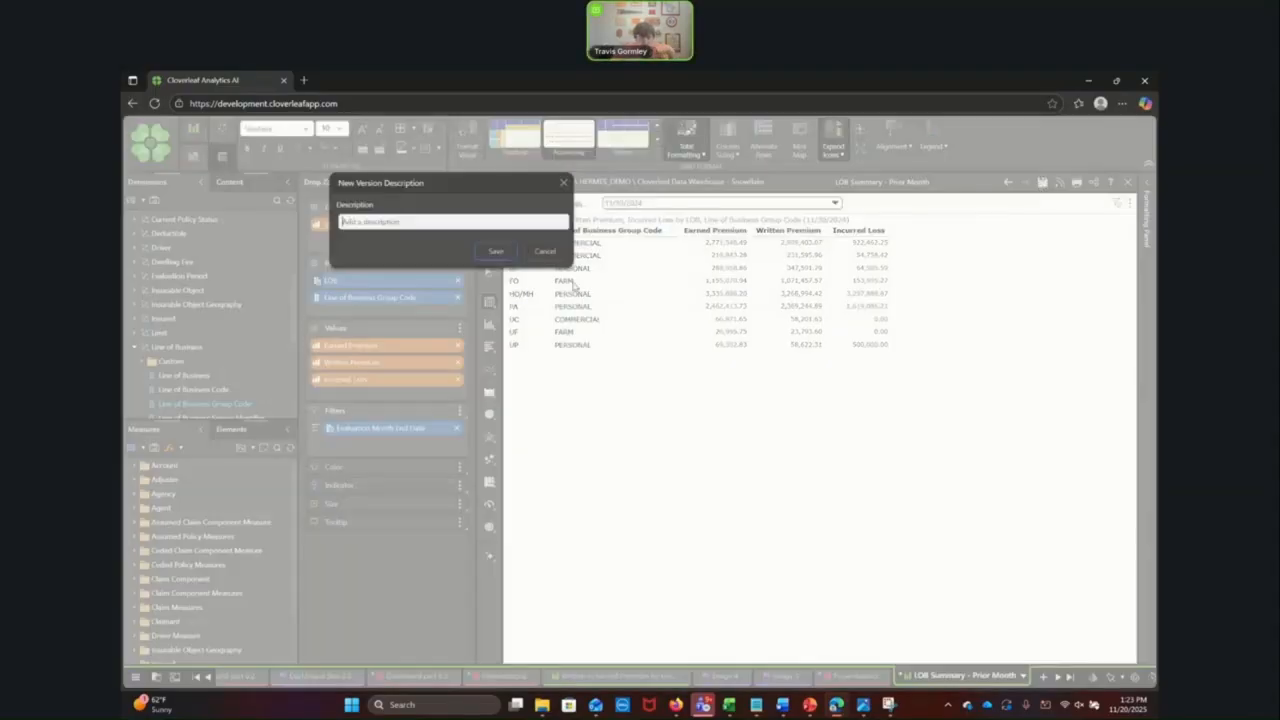
pyautogui.click(497, 262)
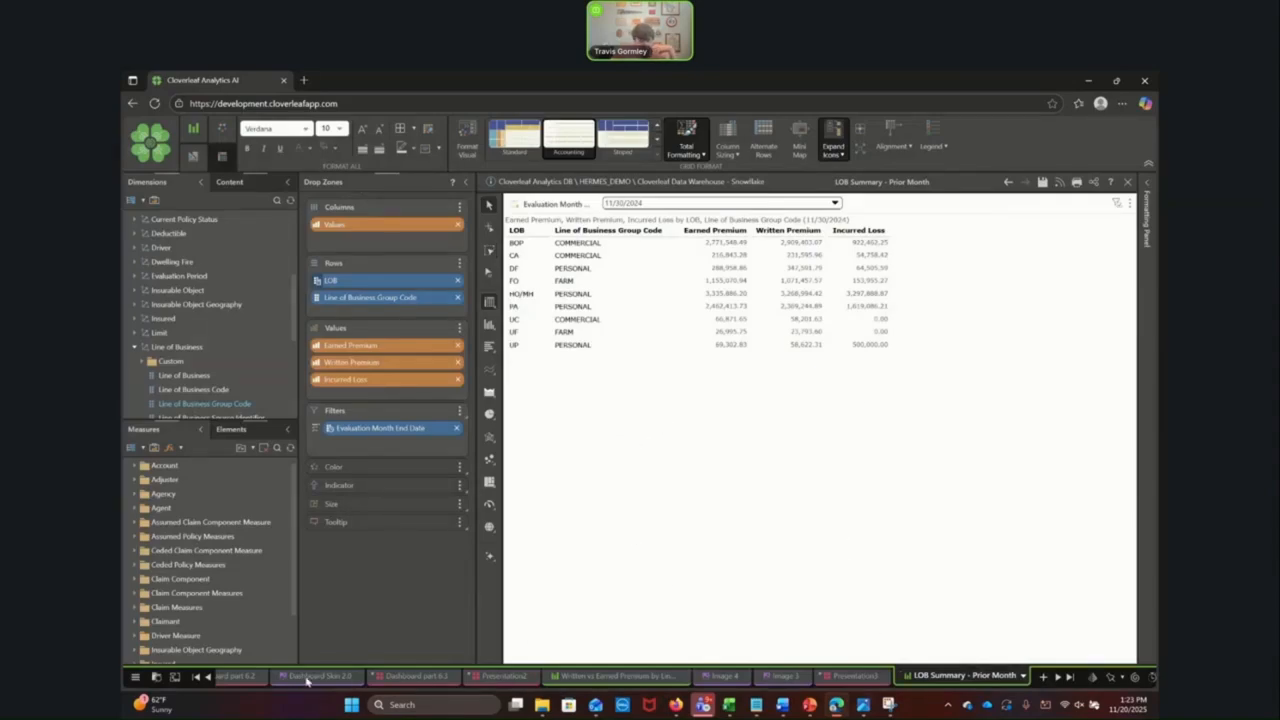
# Step: Return to Dashboard part 6.2, then move and resize the LOB Summary table to fit inside the black frame
pyautogui.click(237, 675)
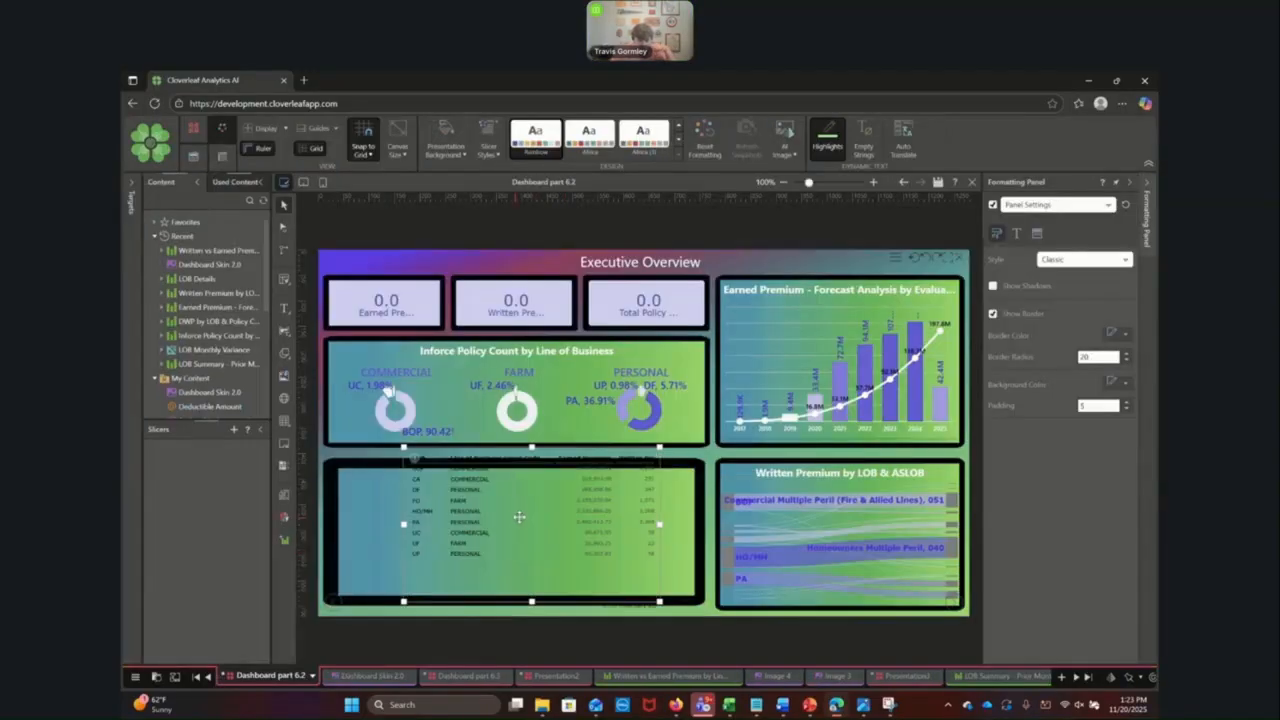
pyautogui.moveTo(505, 501); pyautogui.dragTo(452, 542)
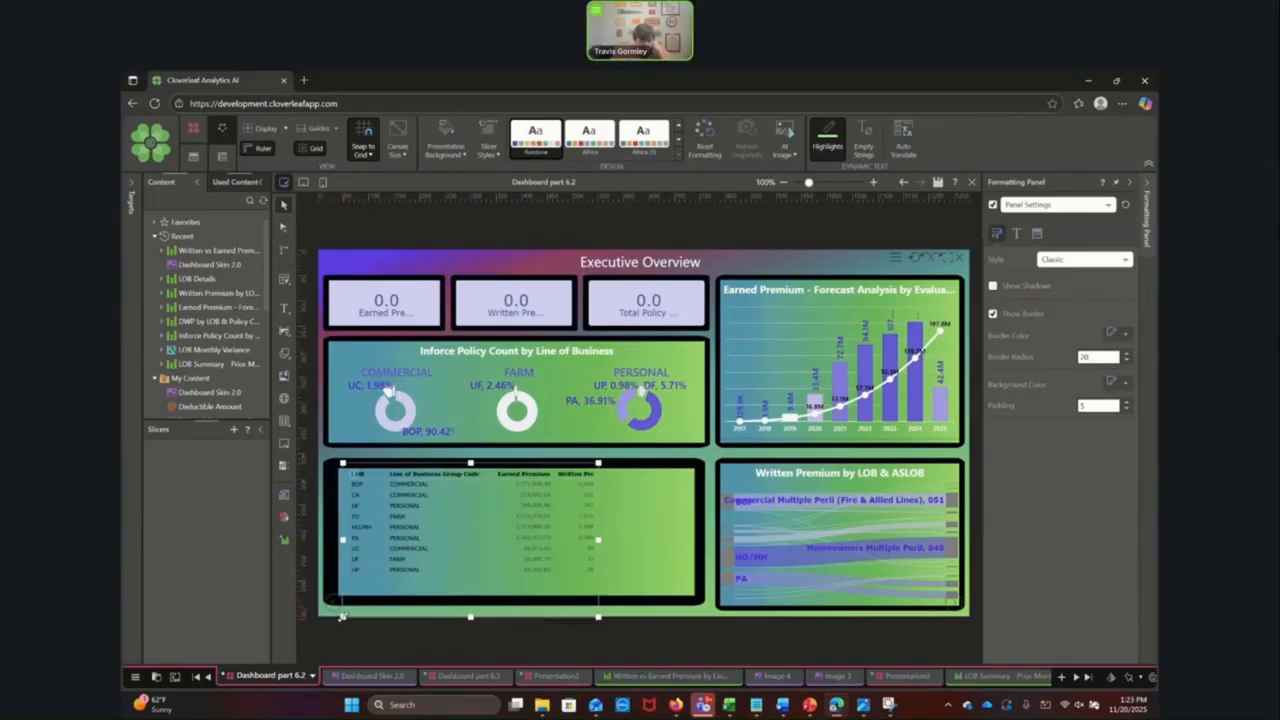
pyautogui.moveTo(343, 617); pyautogui.dragTo(363, 581)
pyautogui.moveTo(500, 520); pyautogui.dragTo(479, 530)
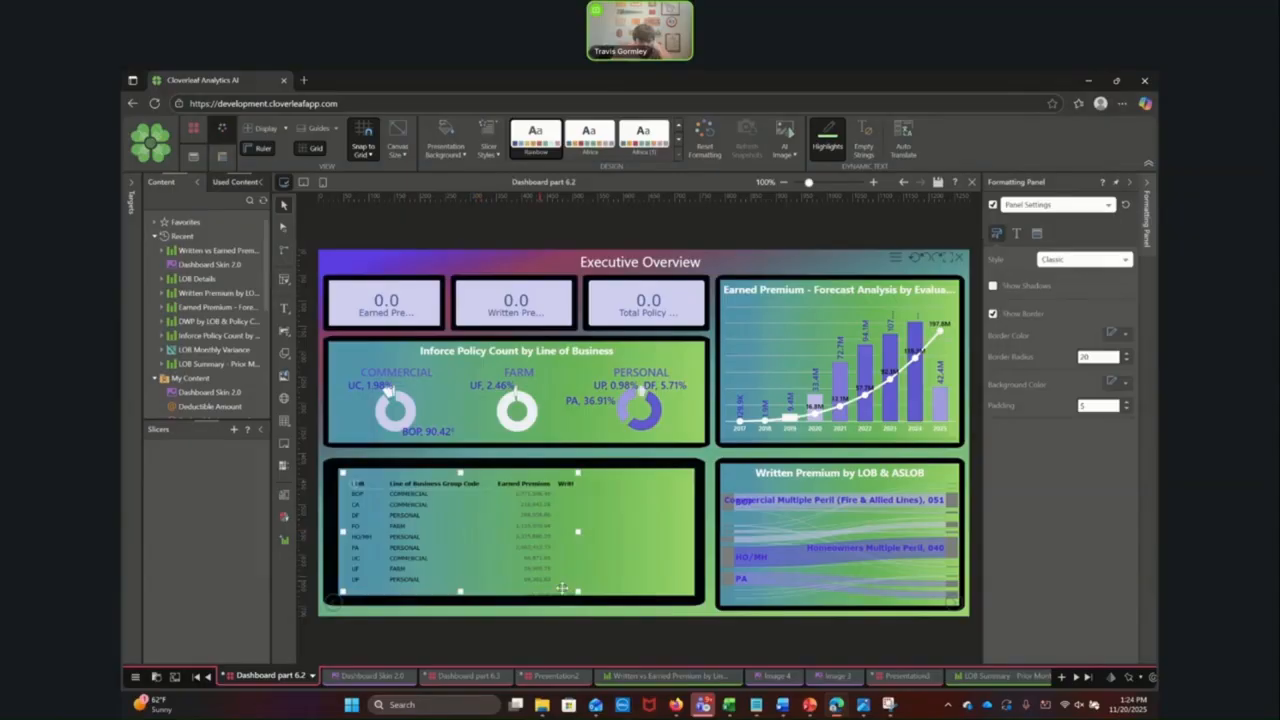
pyautogui.moveTo(578, 591); pyautogui.dragTo(688, 590)
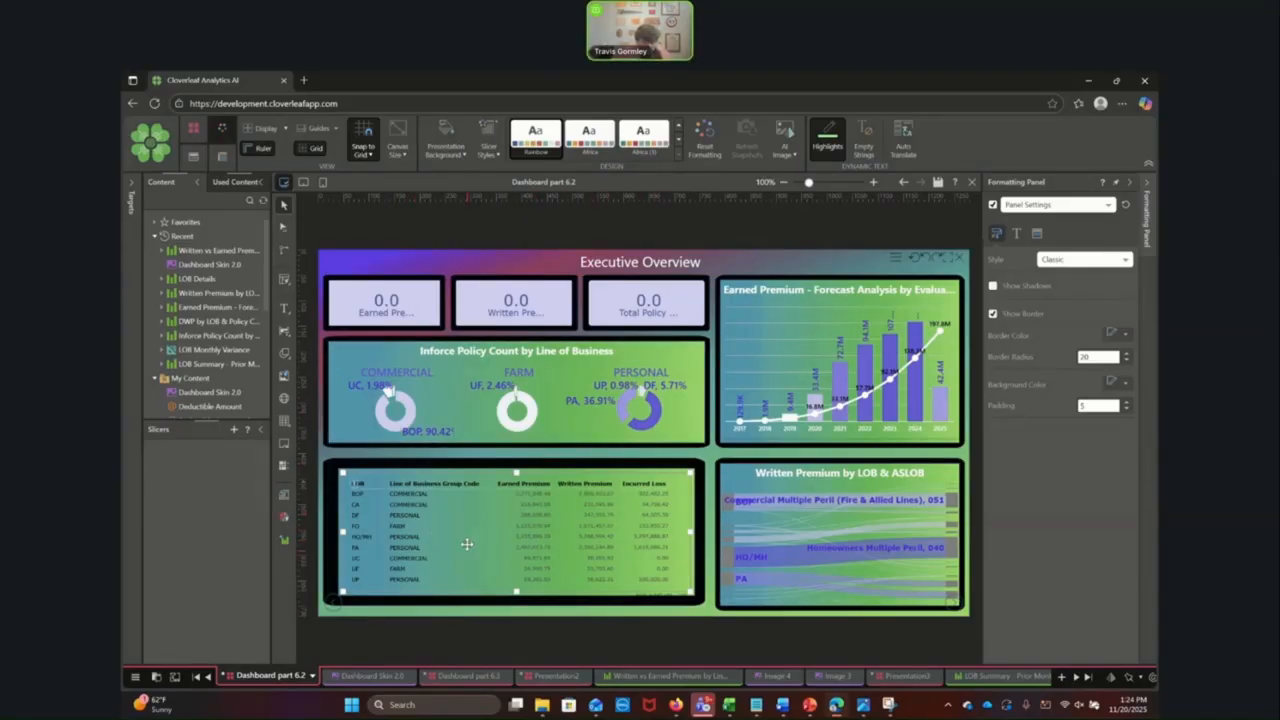
# Step: Open the Earned Premium - Forecast Analysis chart's report for editing from the dashboard
pyautogui.click(571, 400)
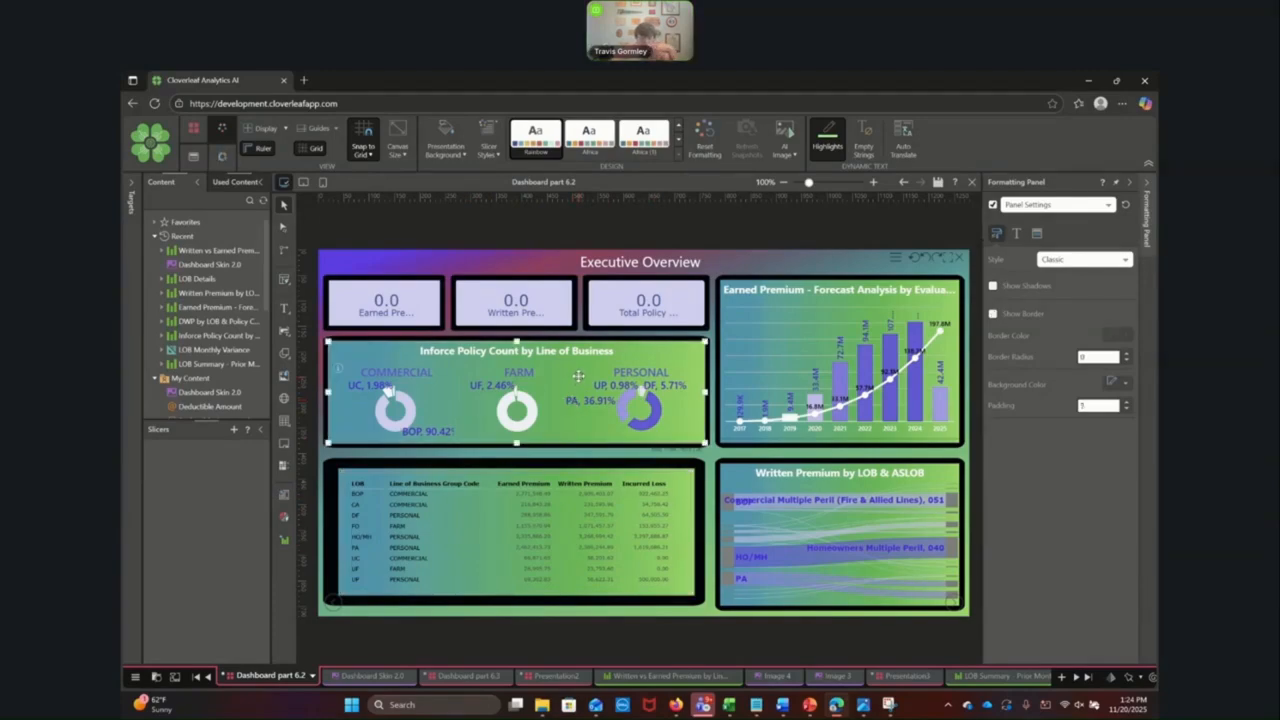
pyautogui.click(800, 337)
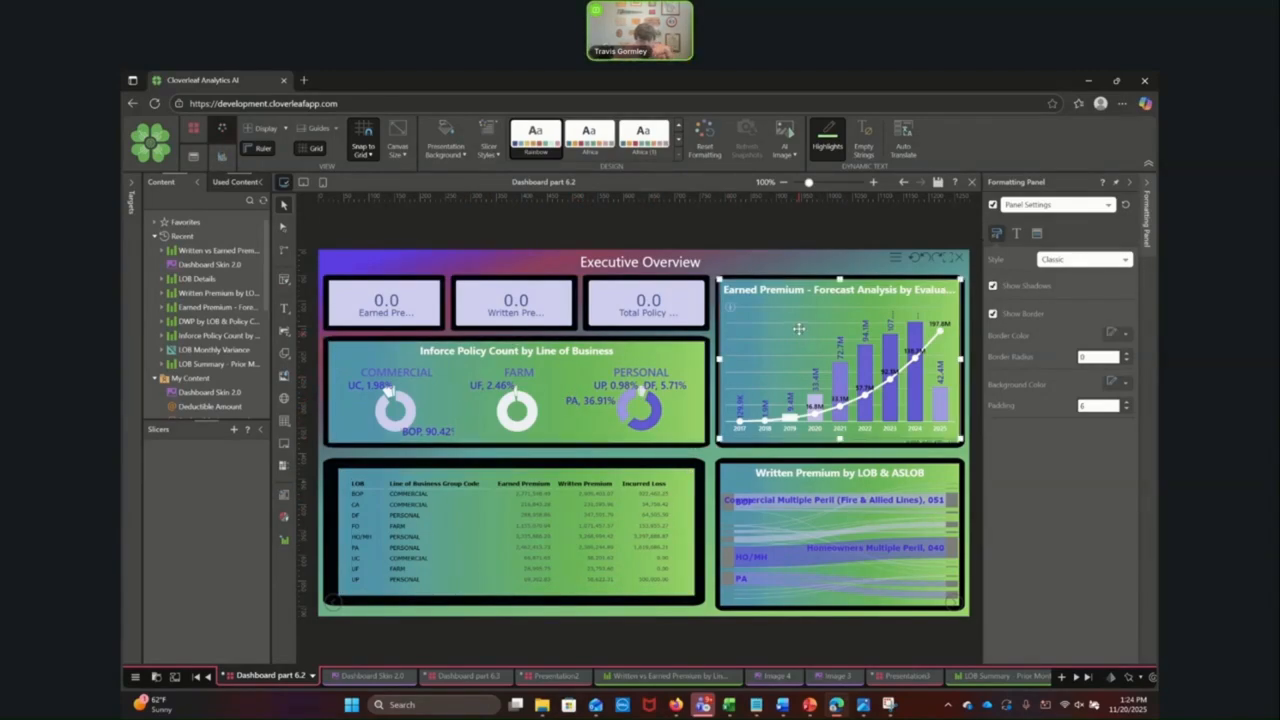
pyautogui.rightClick(800, 337)
pyautogui.click(843, 575)
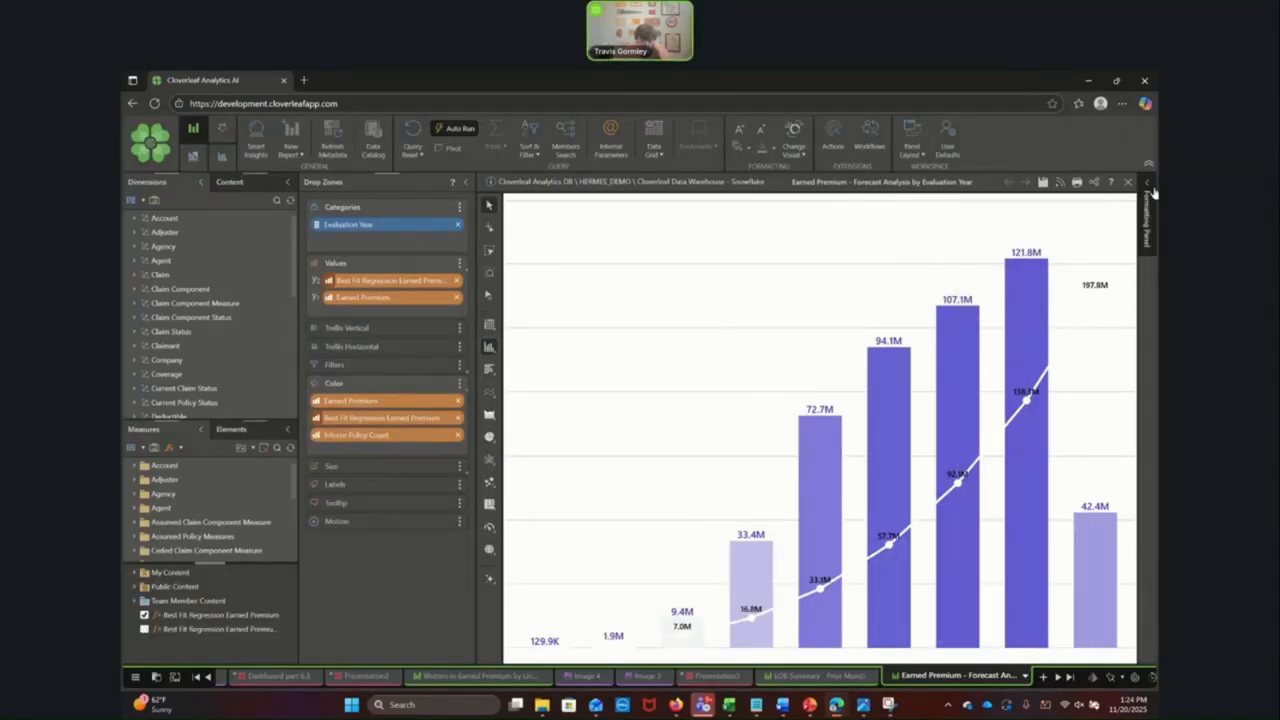
# Step: Copy the hex code of the forecast chart's data label font color from its custom color settings
pyautogui.click(1152, 196)
pyautogui.click(1040, 205)
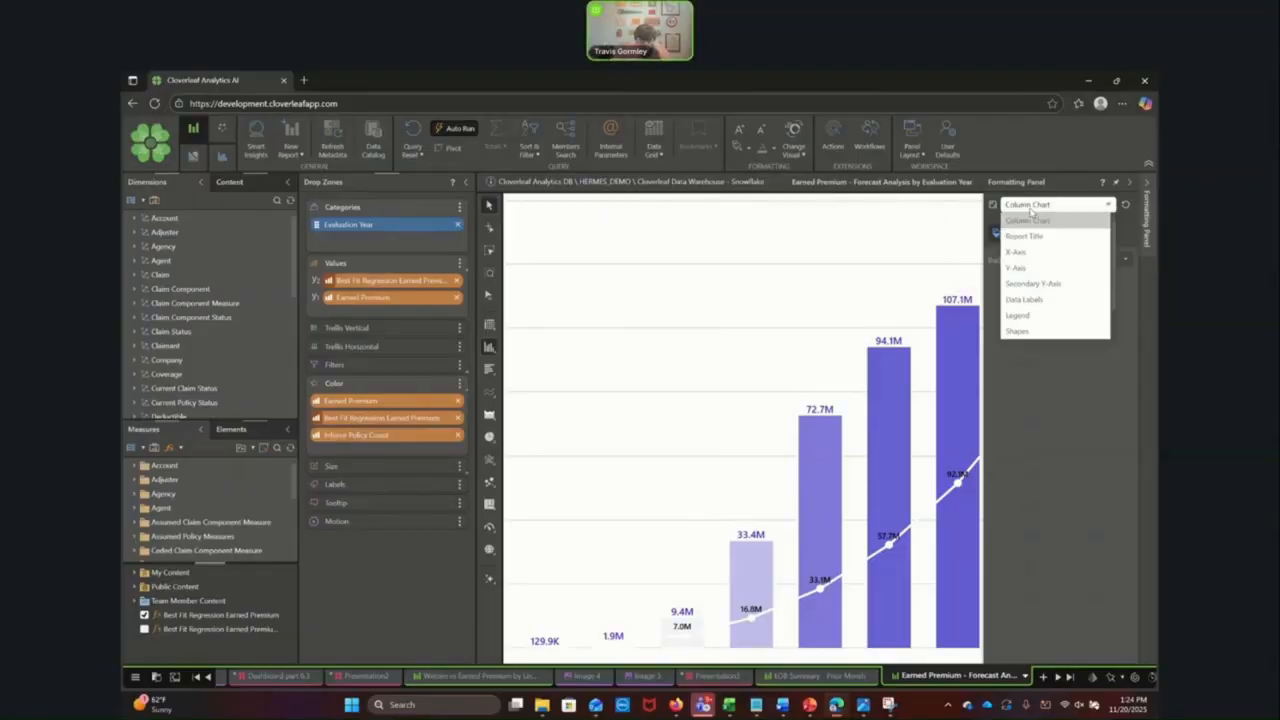
pyautogui.click(1030, 300)
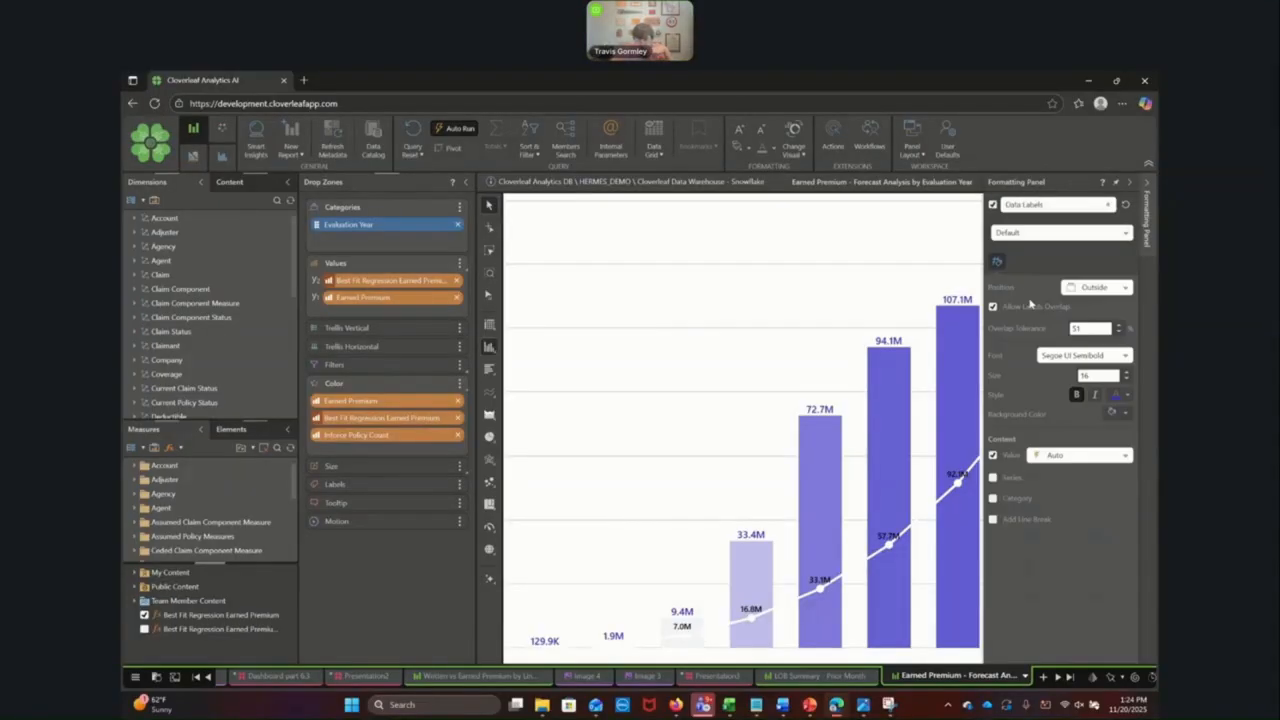
pyautogui.click(1128, 396)
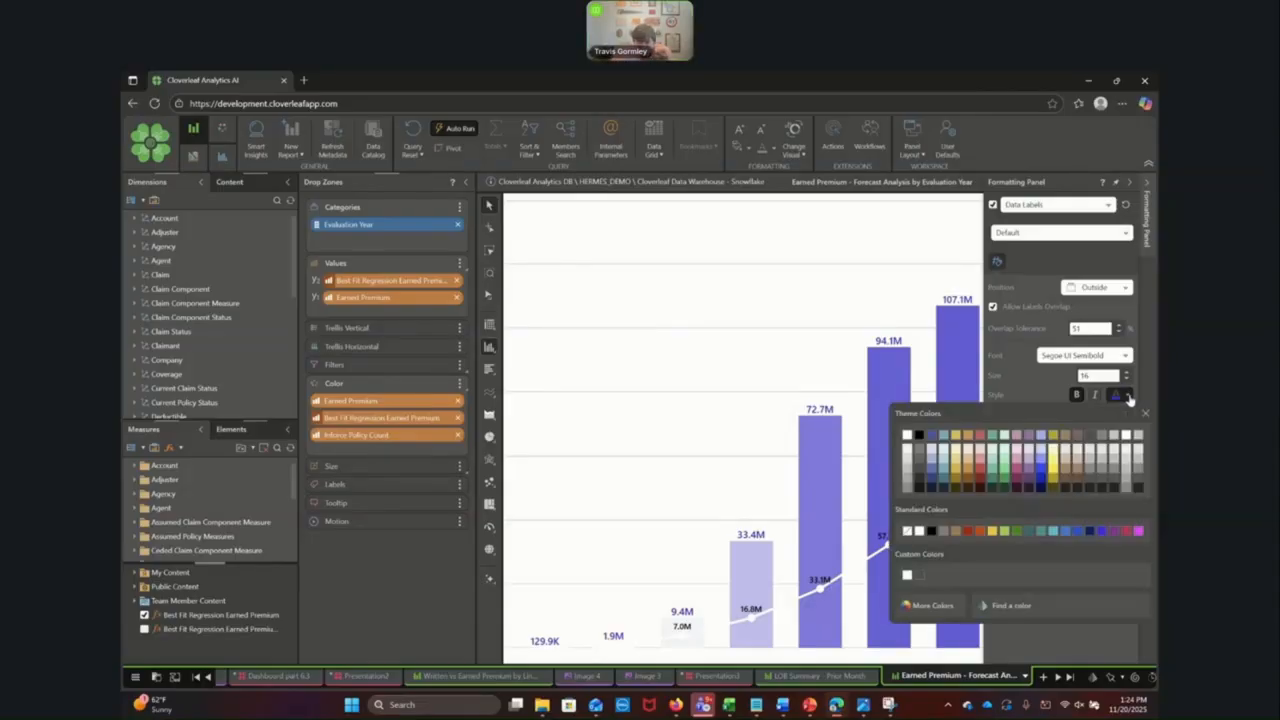
pyautogui.click(930, 606)
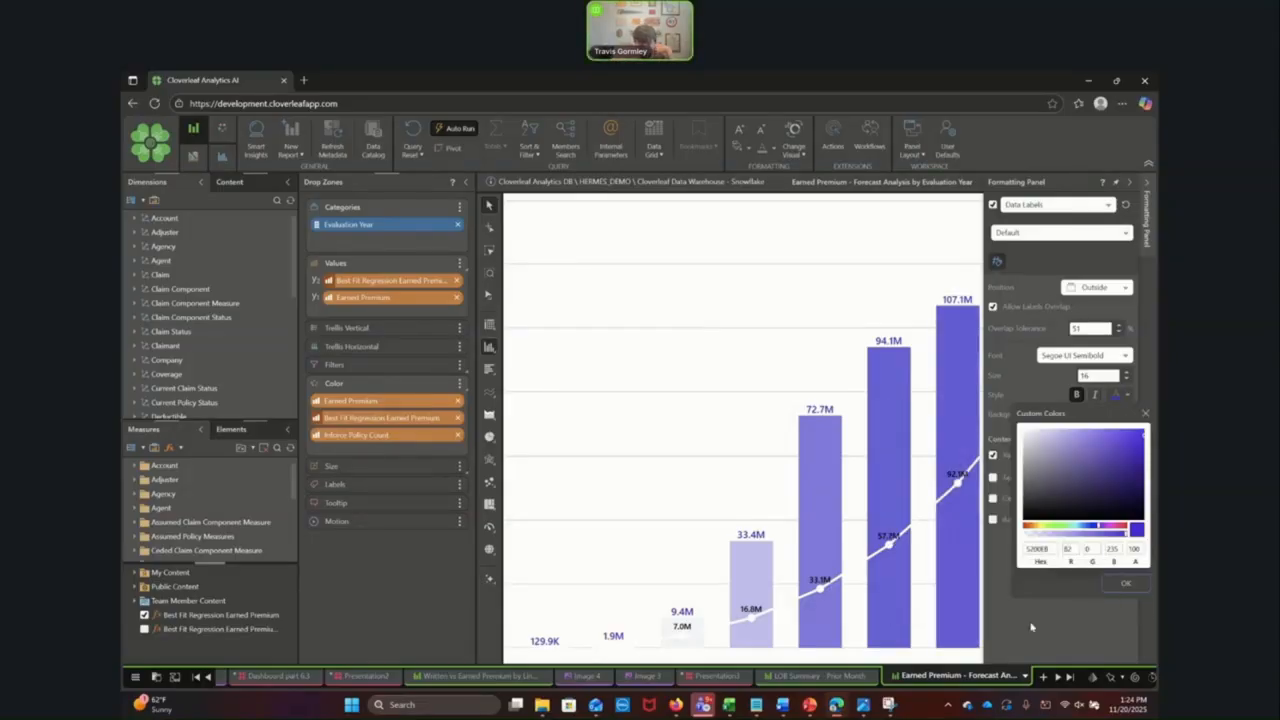
pyautogui.doubleClick(1030, 549)
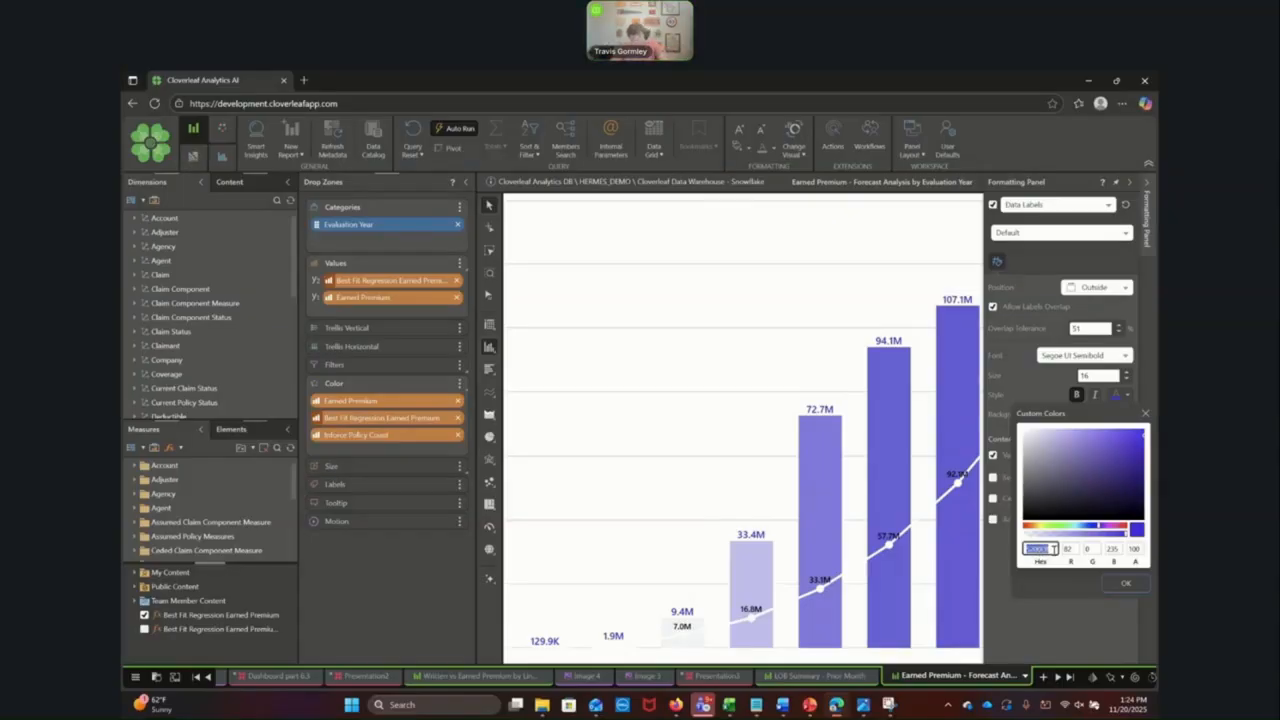
pyautogui.click(1126, 583)
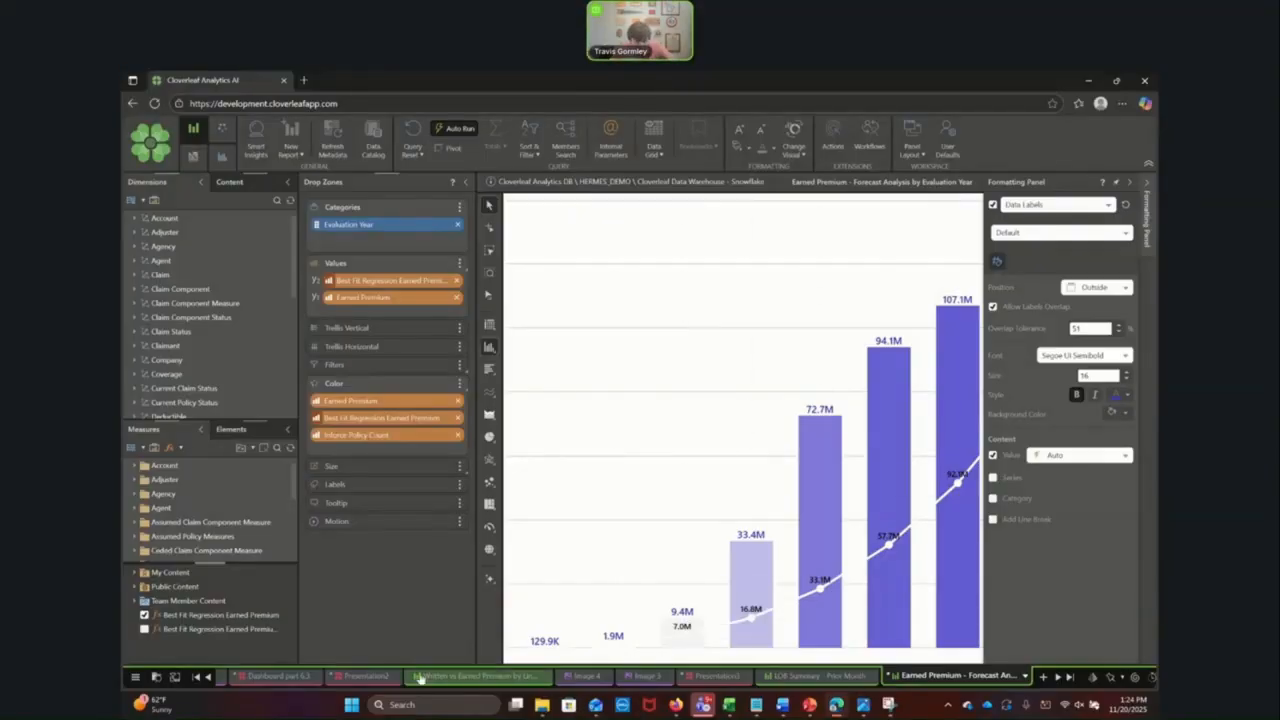
# Step: Return to Dashboard part 6.2 and open the LOB Summary table's report for editing
pyautogui.click(207, 677)
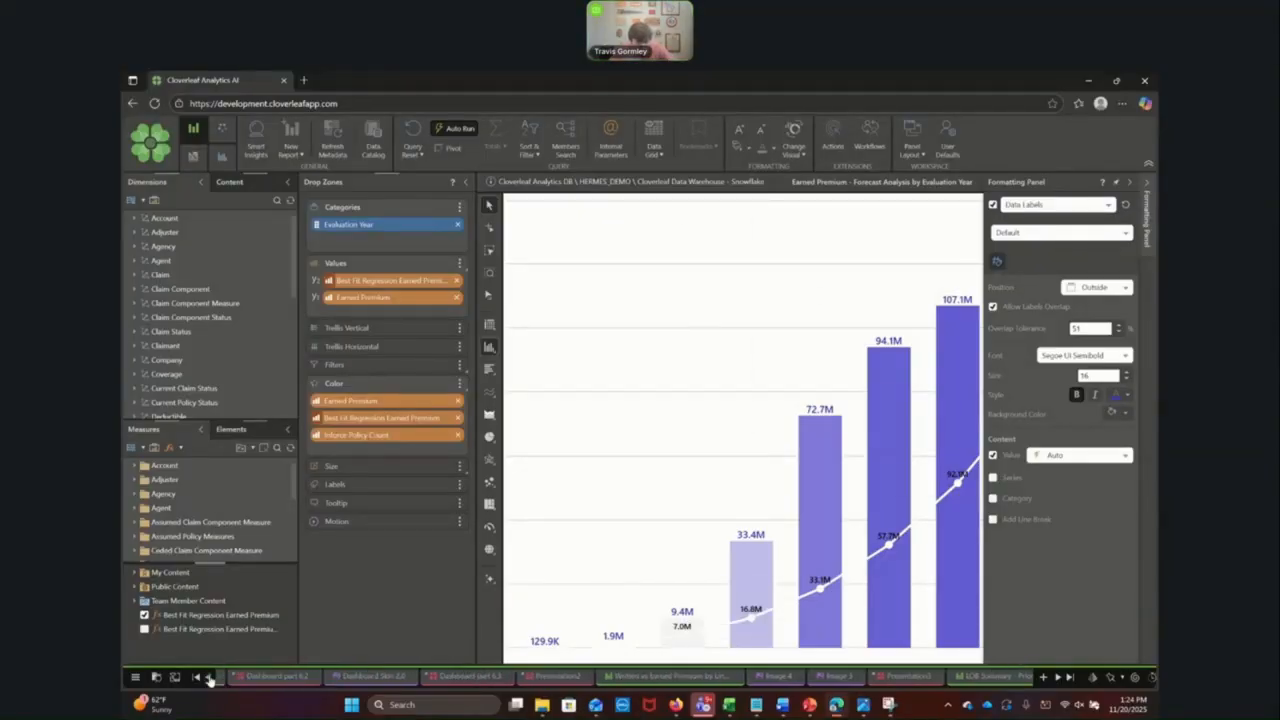
pyautogui.click(318, 684)
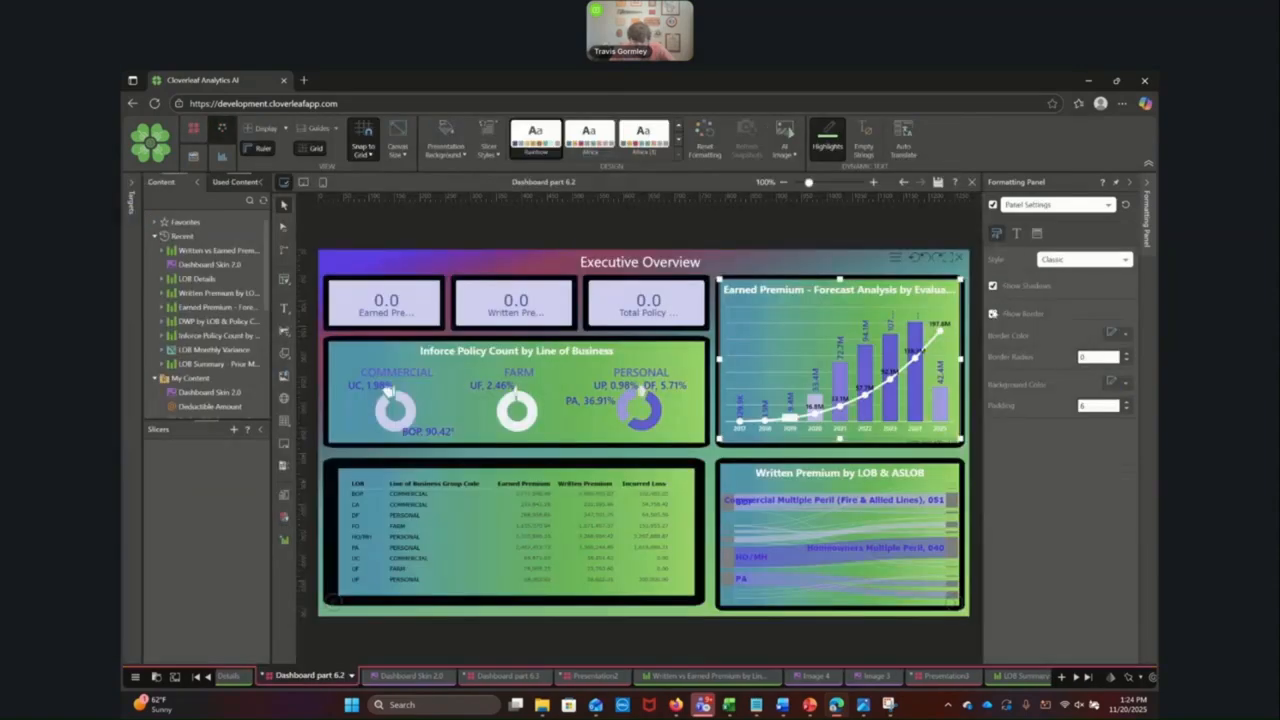
pyautogui.rightClick(577, 510)
pyautogui.click(600, 485)
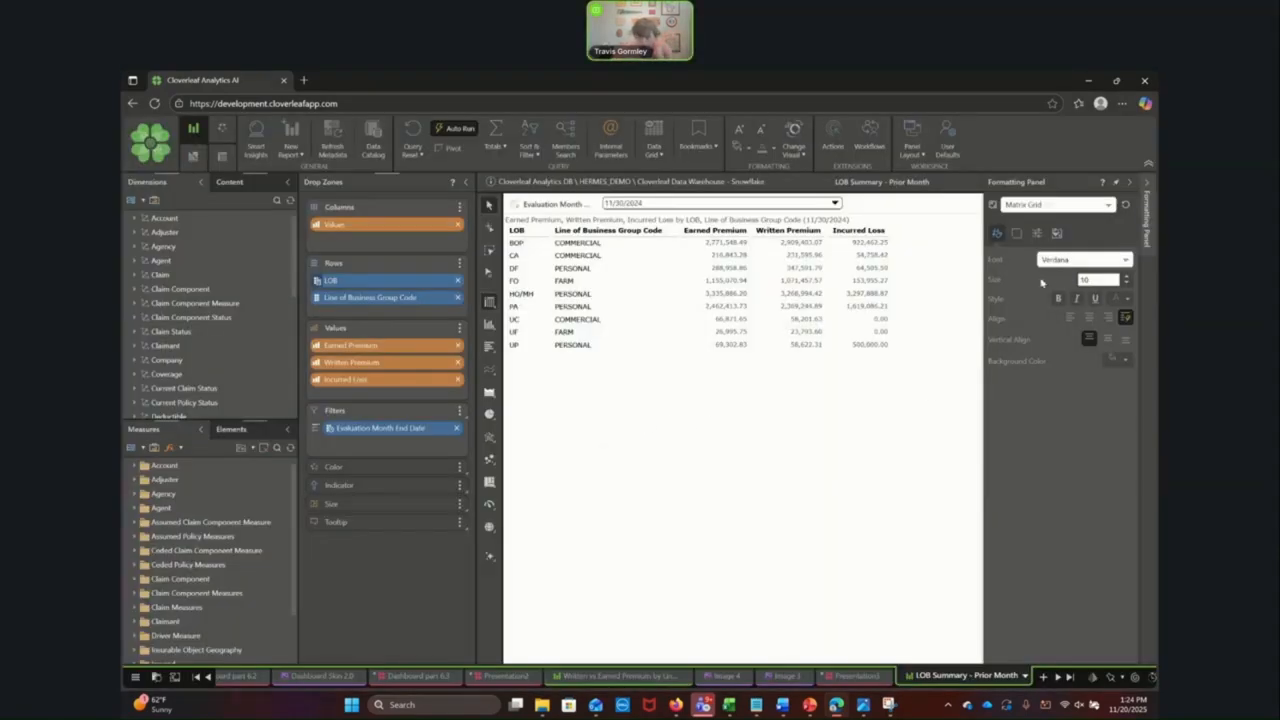
# Step: Set the font color of the LOB Summary report's Data cells to the custom blue-purple used by the forecast chart
pyautogui.click(1057, 204)
pyautogui.click(1050, 253)
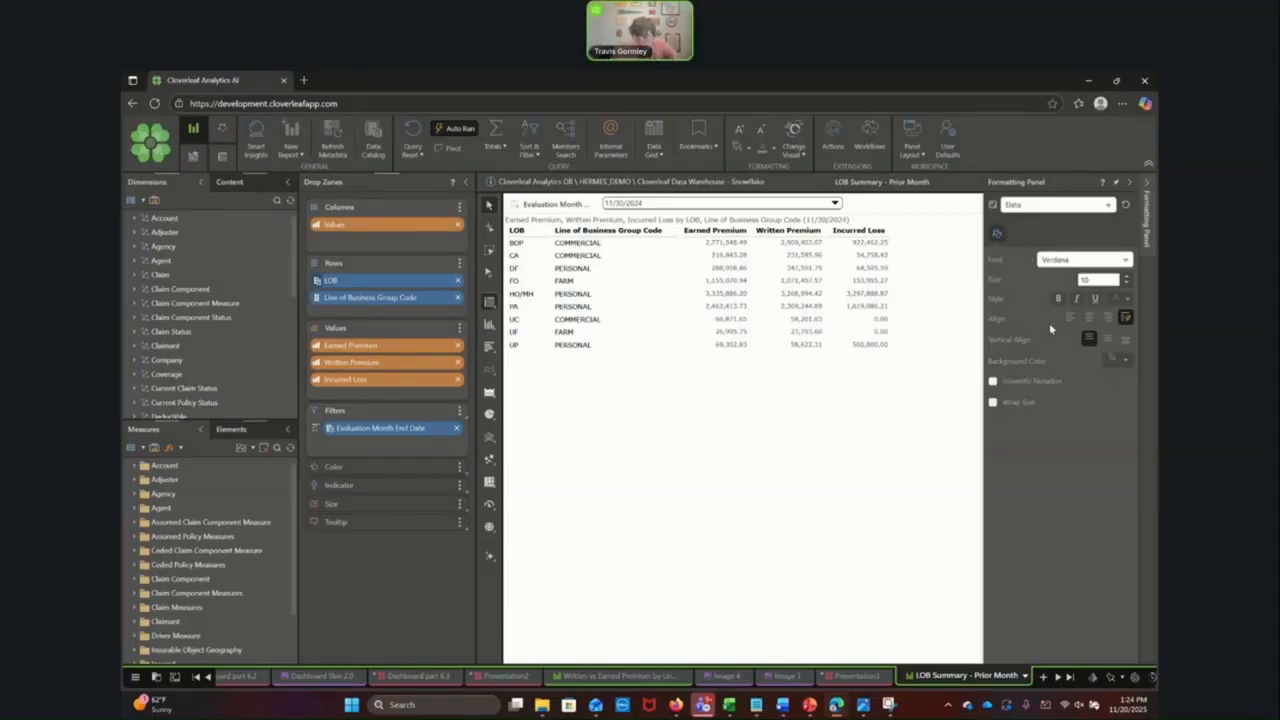
pyautogui.click(1128, 300)
pyautogui.click(932, 478)
# Step: Apply the same custom blue-purple font color to the whole Matrix Grid
pyautogui.click(1057, 205)
pyautogui.click(1025, 220)
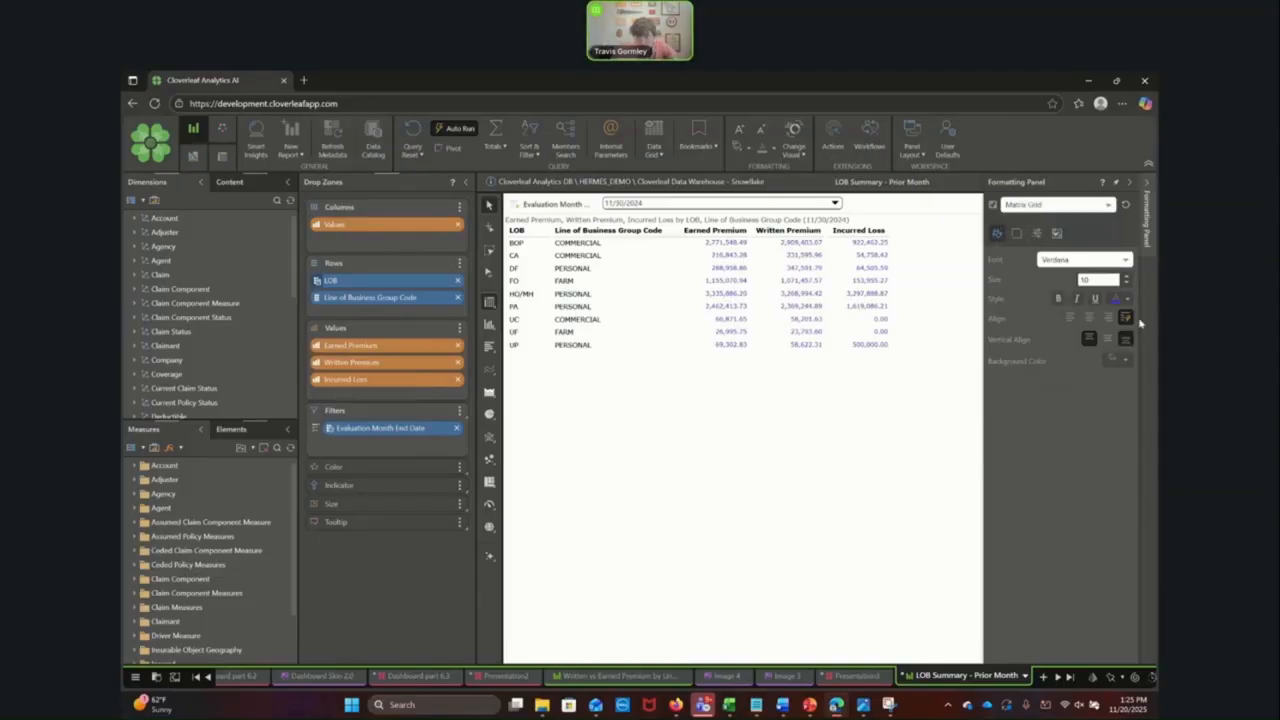
pyautogui.click(1126, 300)
pyautogui.click(932, 481)
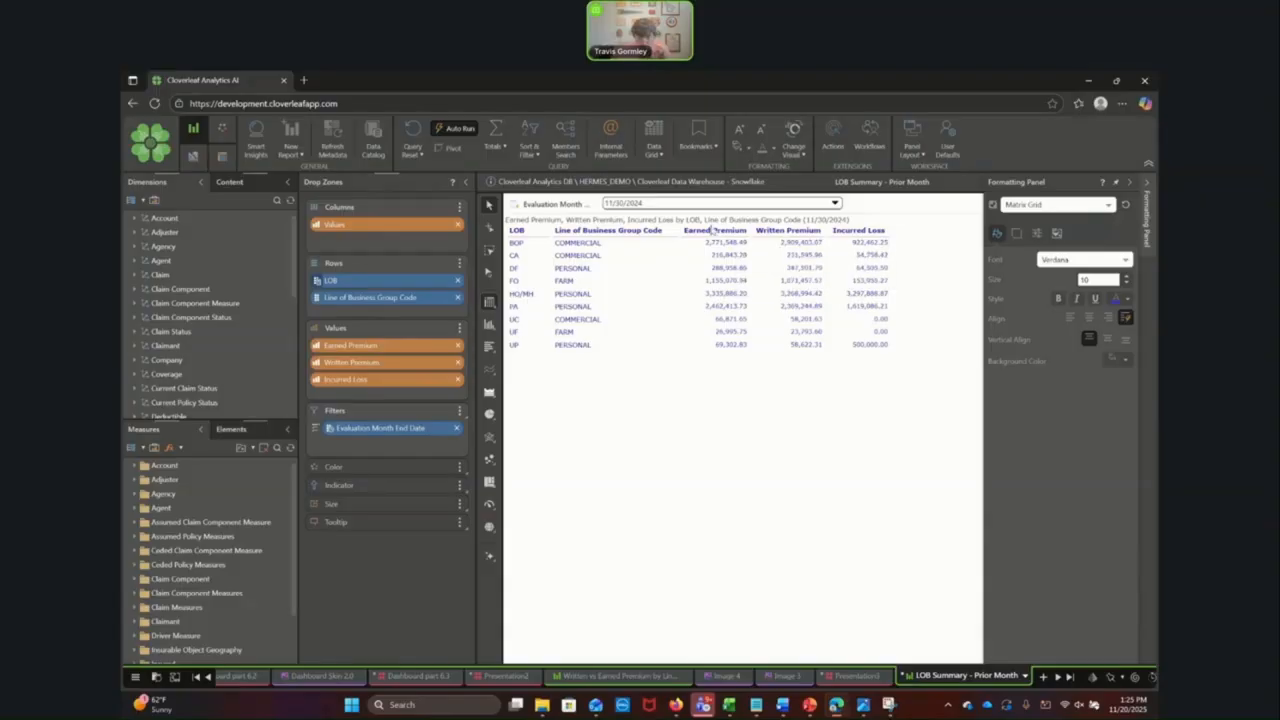
# Step: Toggle the Matrix Grid's four border options off and back on, and review its remaining layout and miniature settings
pyautogui.click(1030, 205)
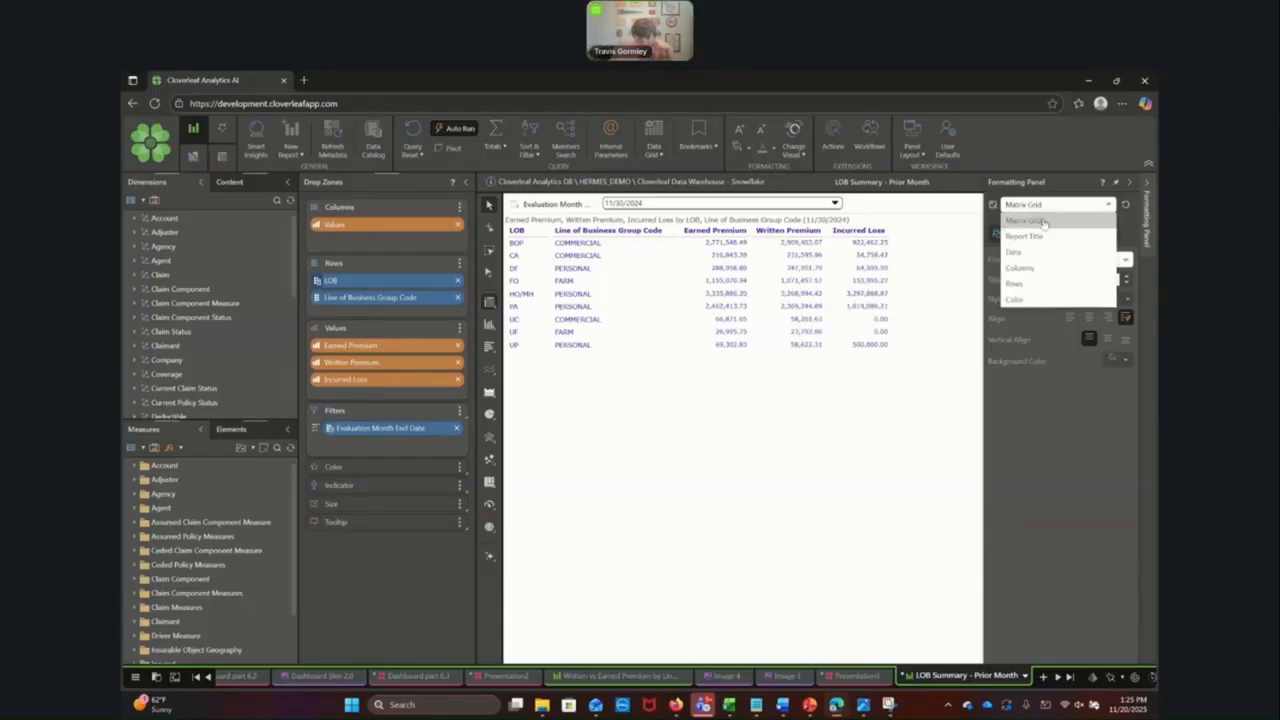
pyautogui.click(867, 389)
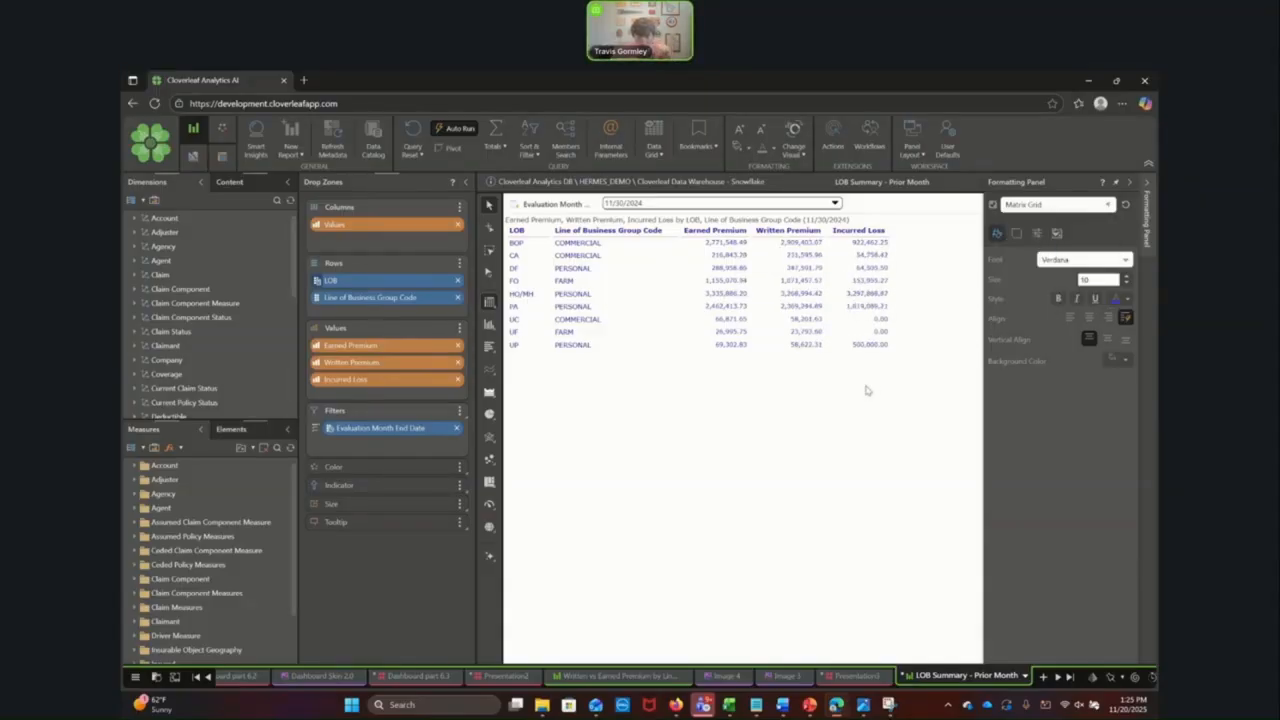
pyautogui.click(1017, 234)
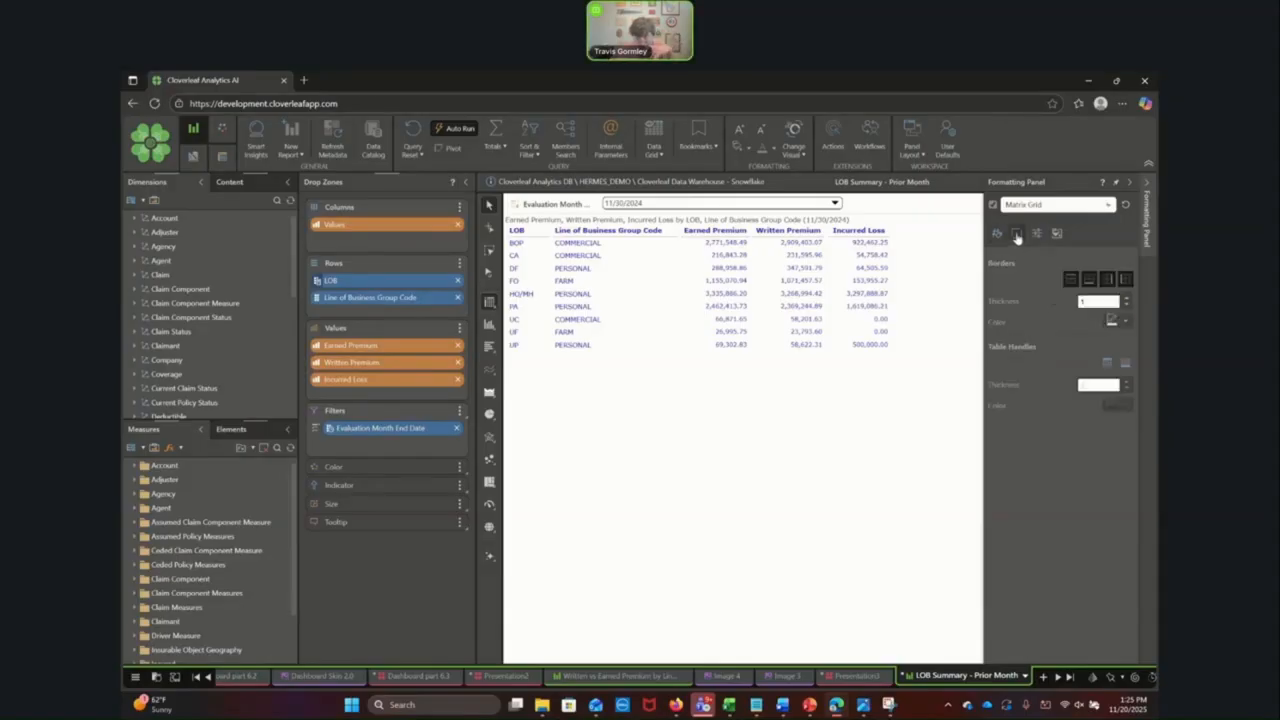
pyautogui.click(1091, 284)
pyautogui.click(1109, 284)
pyautogui.click(1126, 282)
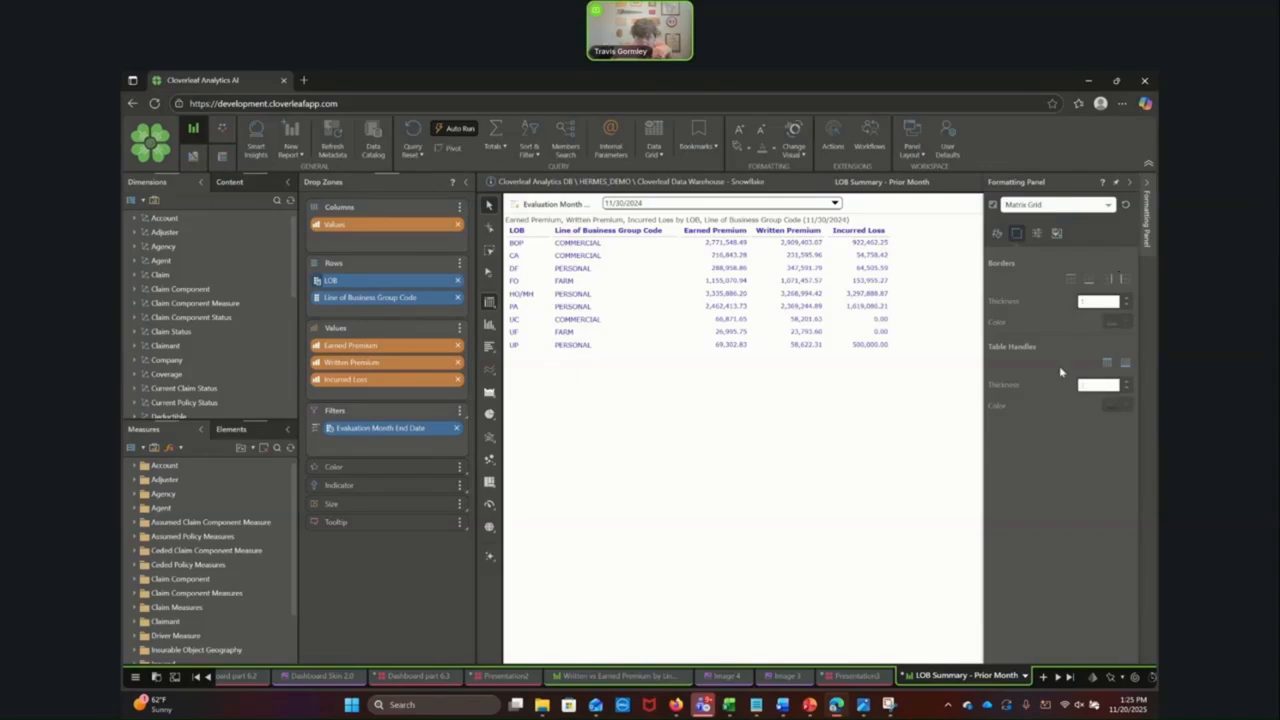
pyautogui.click(1108, 281)
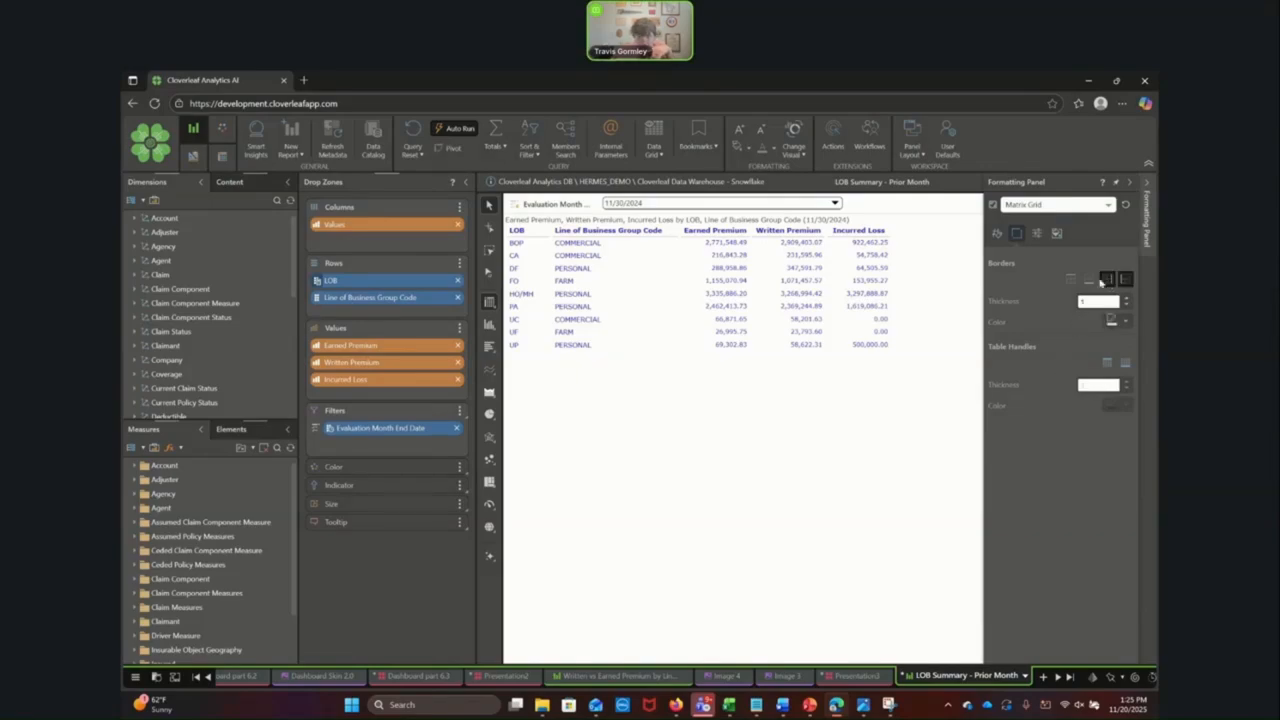
pyautogui.click(1072, 282)
pyautogui.click(1087, 282)
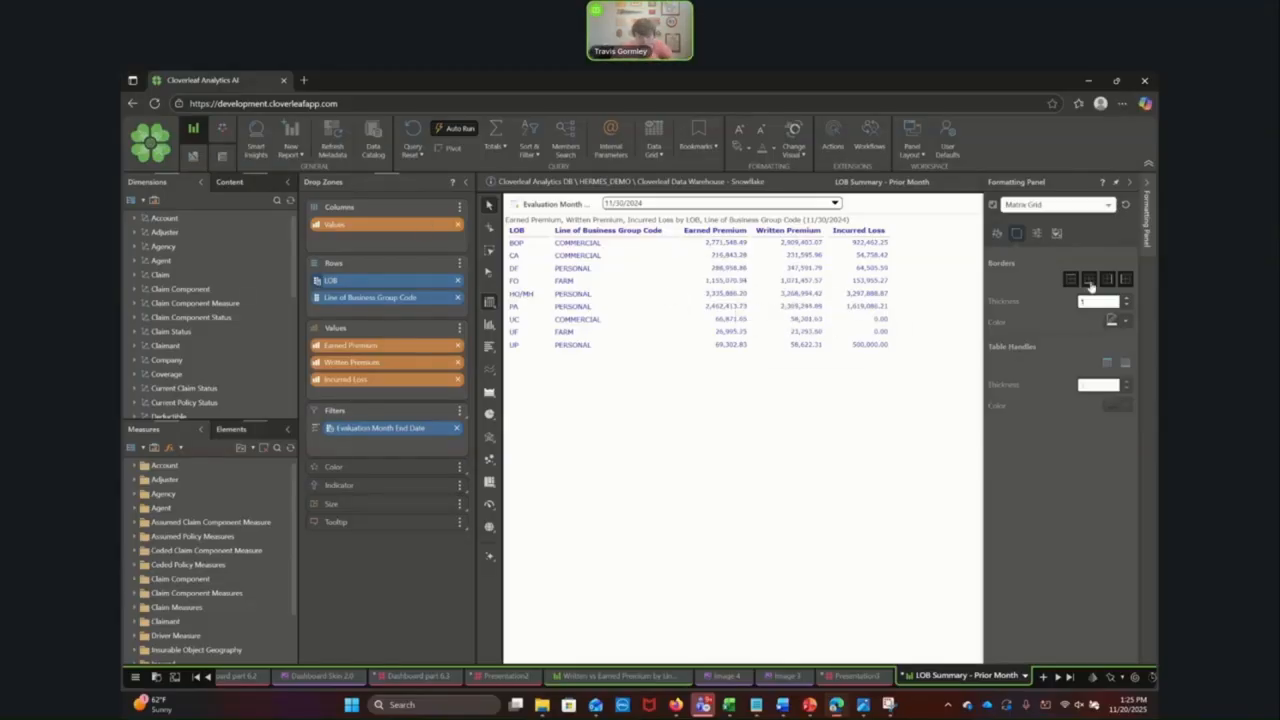
pyautogui.click(1037, 234)
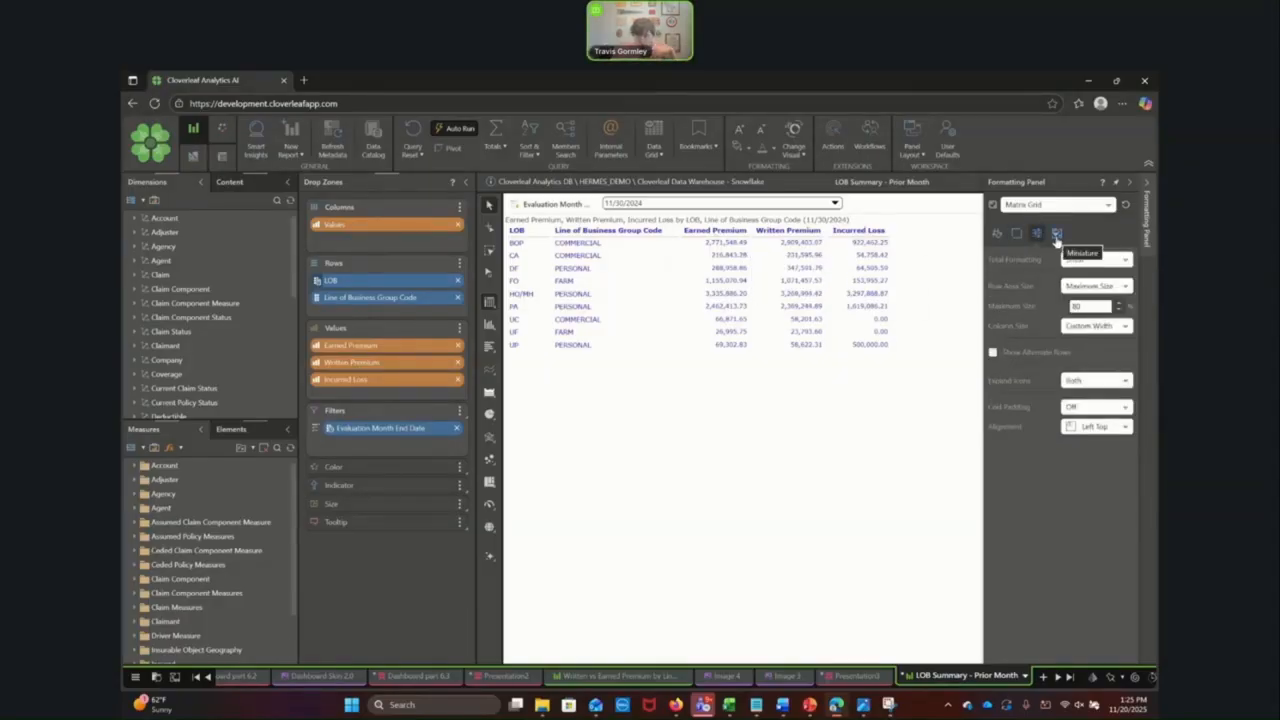
pyautogui.click(1056, 234)
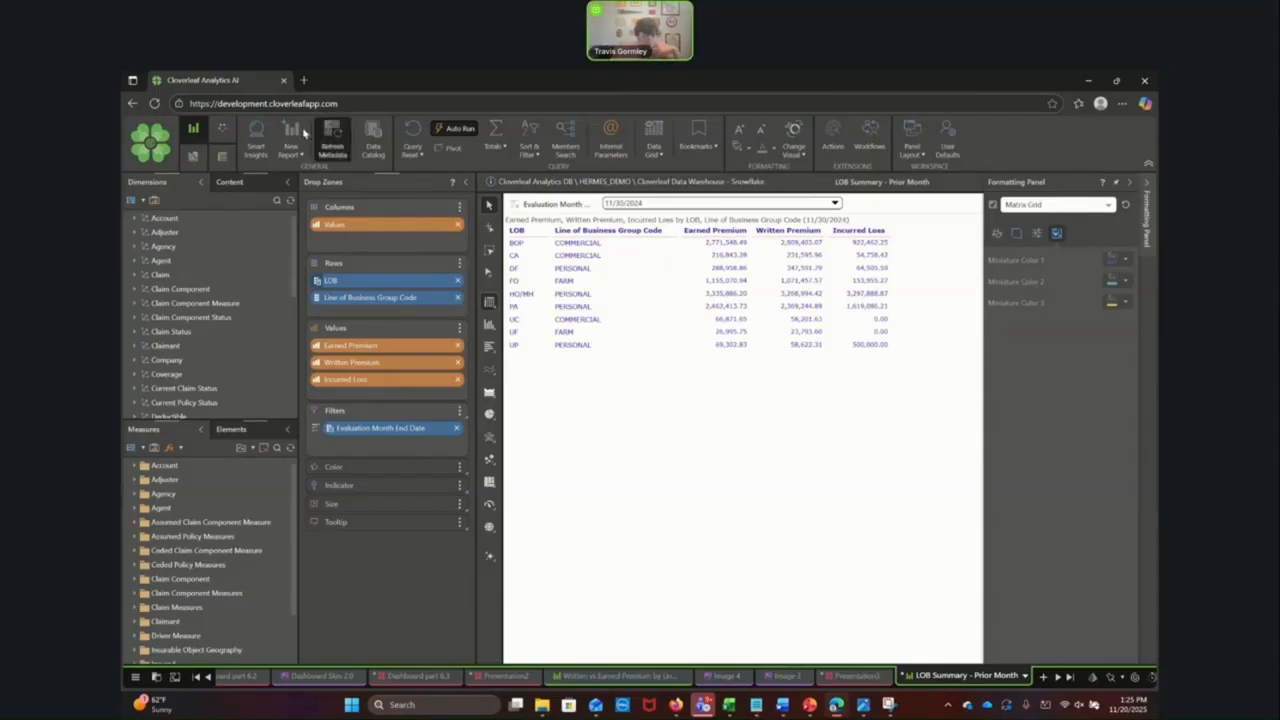
# Step: Try the Standard grid format with a white background color for the Level 1 column headers
pyautogui.click(222, 136)
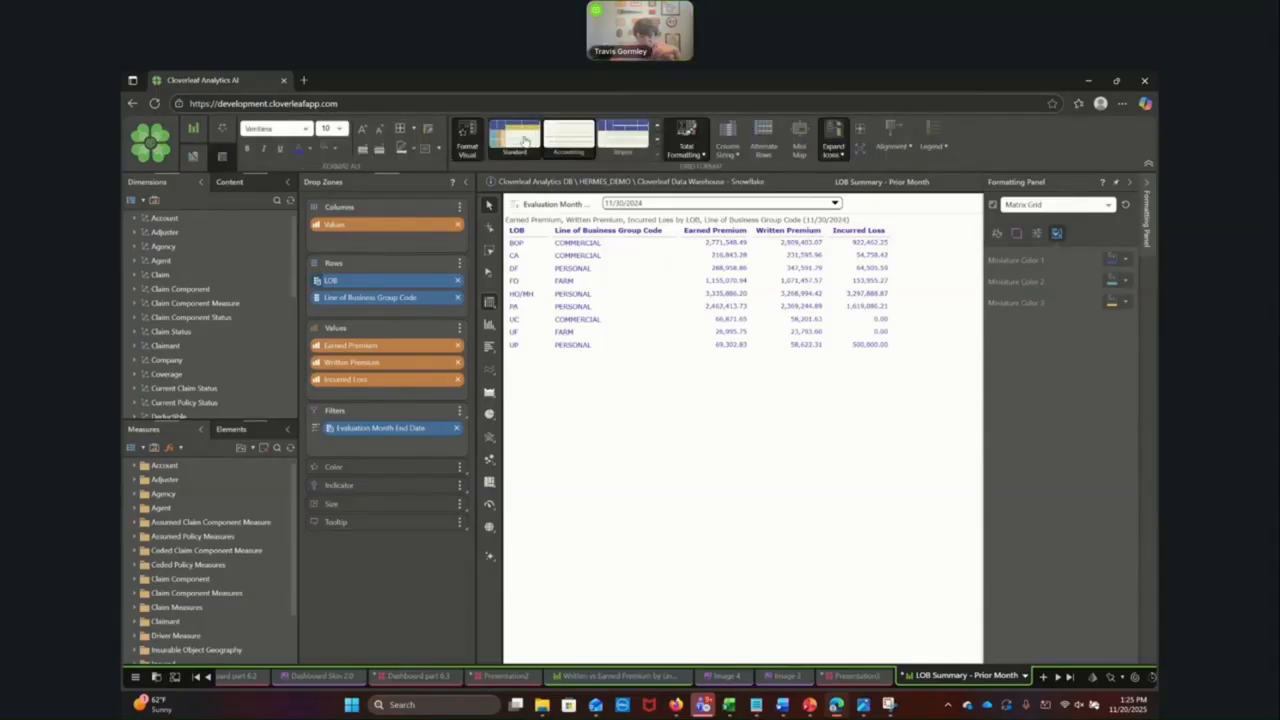
pyautogui.click(514, 138)
pyautogui.click(1042, 210)
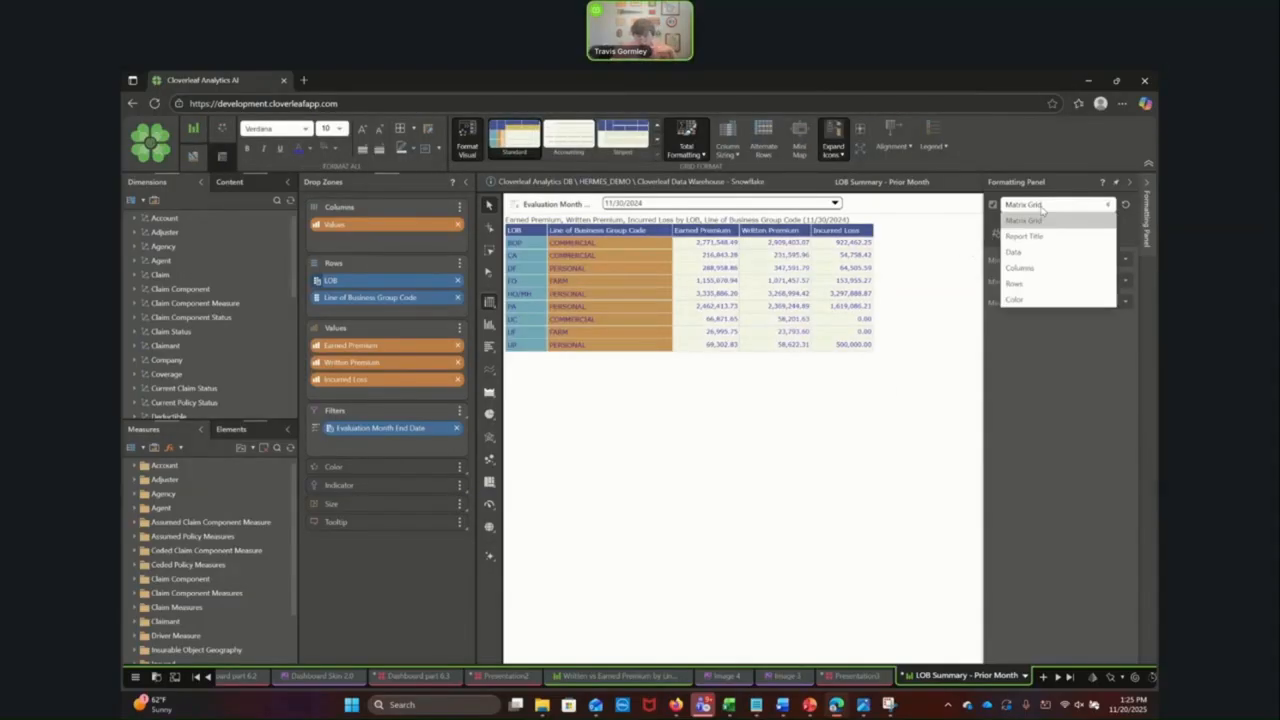
pyautogui.click(1034, 268)
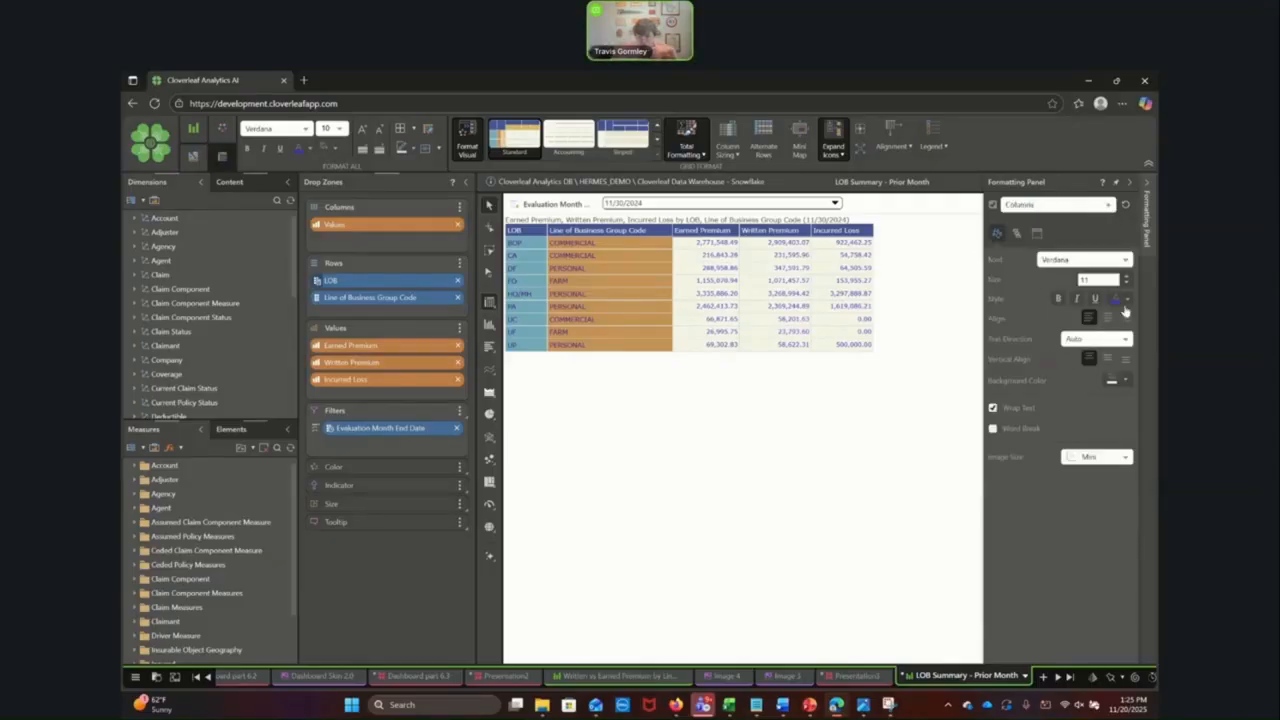
pyautogui.click(1017, 234)
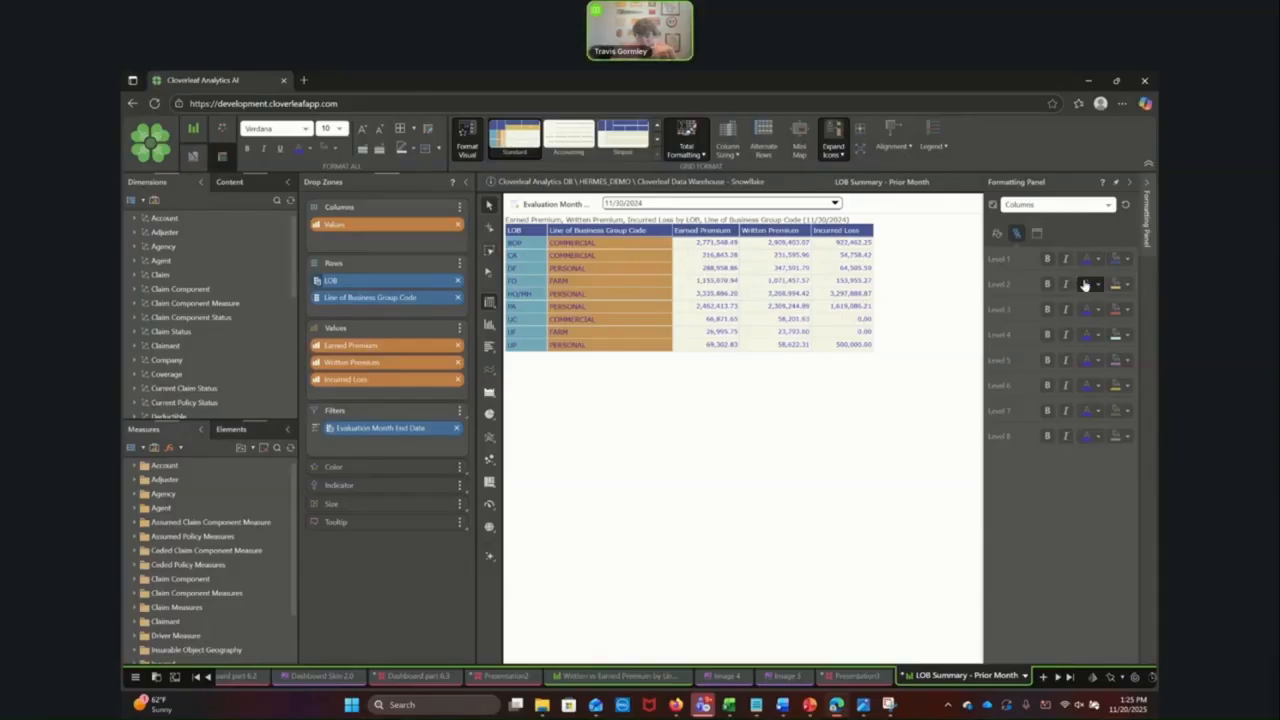
pyautogui.click(1129, 260)
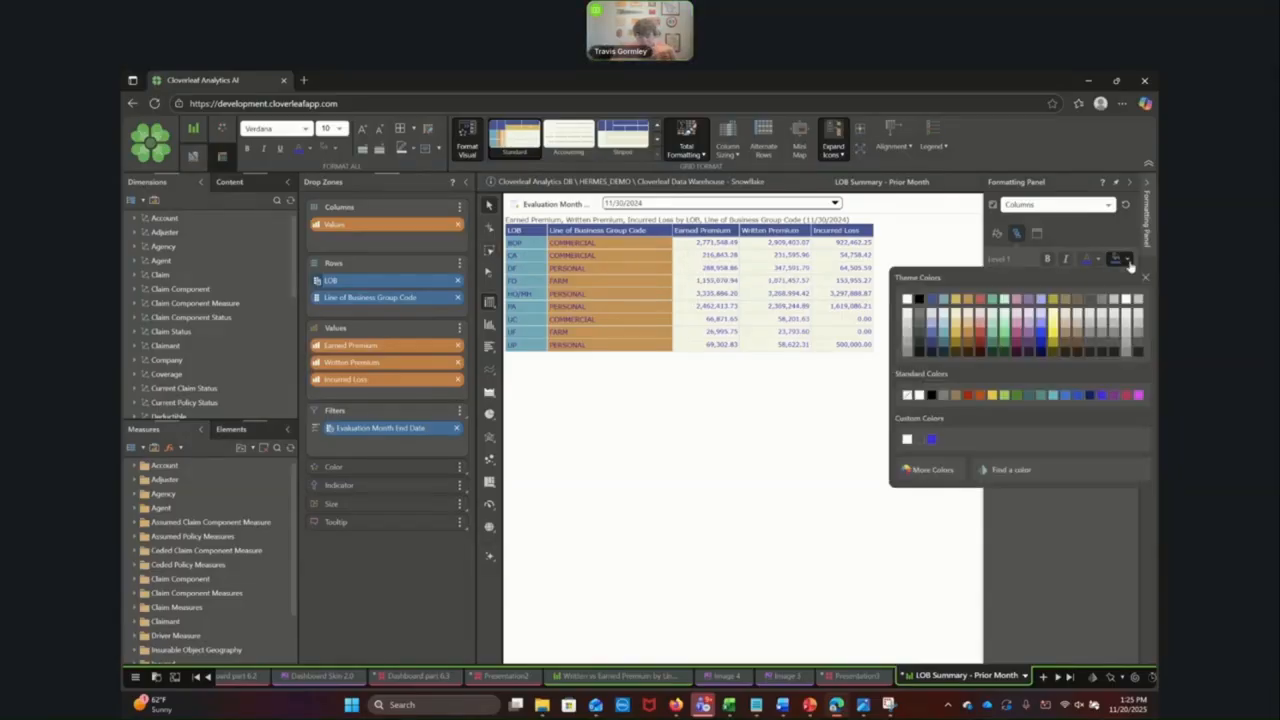
pyautogui.click(906, 440)
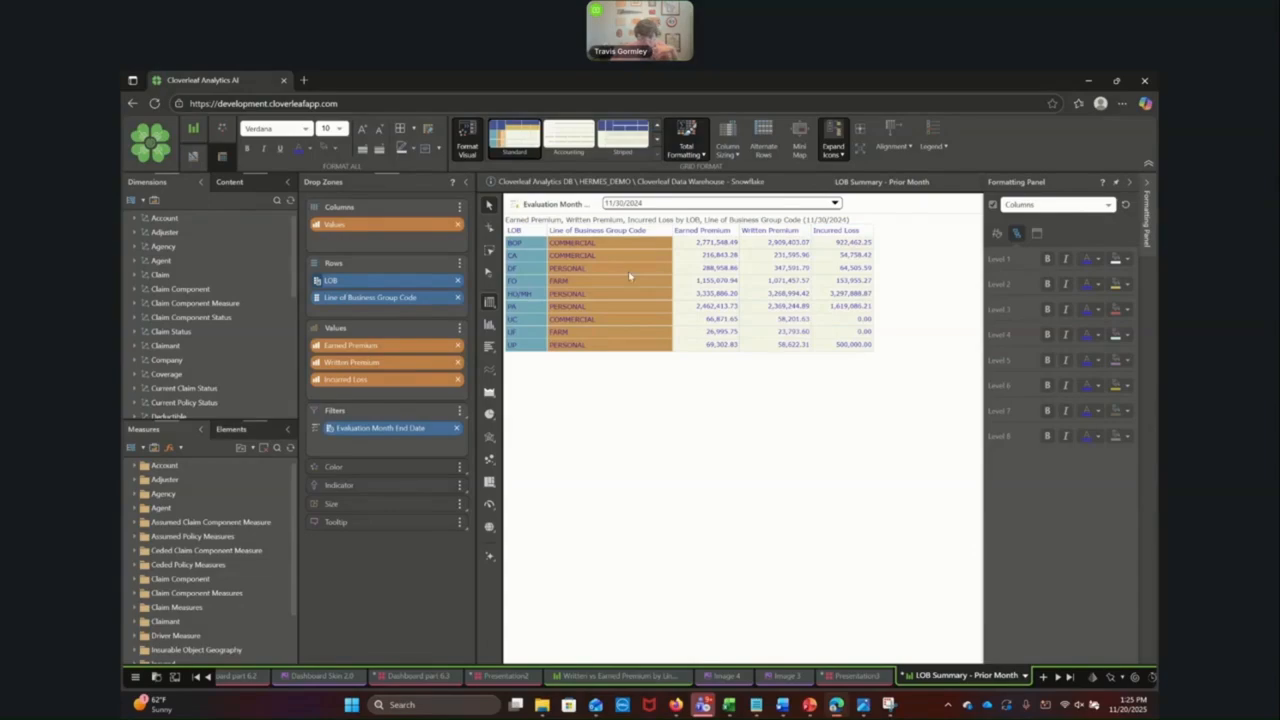
pyautogui.click(1129, 182)
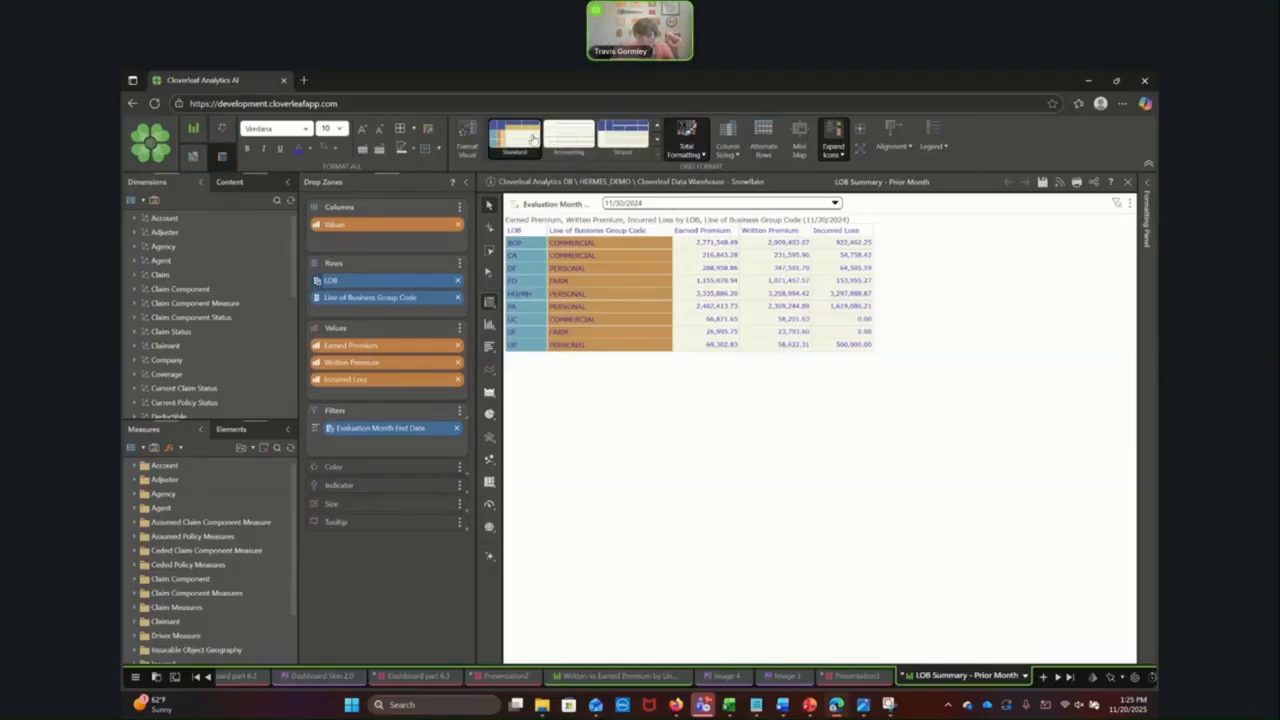
# Step: Reapply the Accounting grid format and set the background color of the Data cells to transparent
pyautogui.click(566, 136)
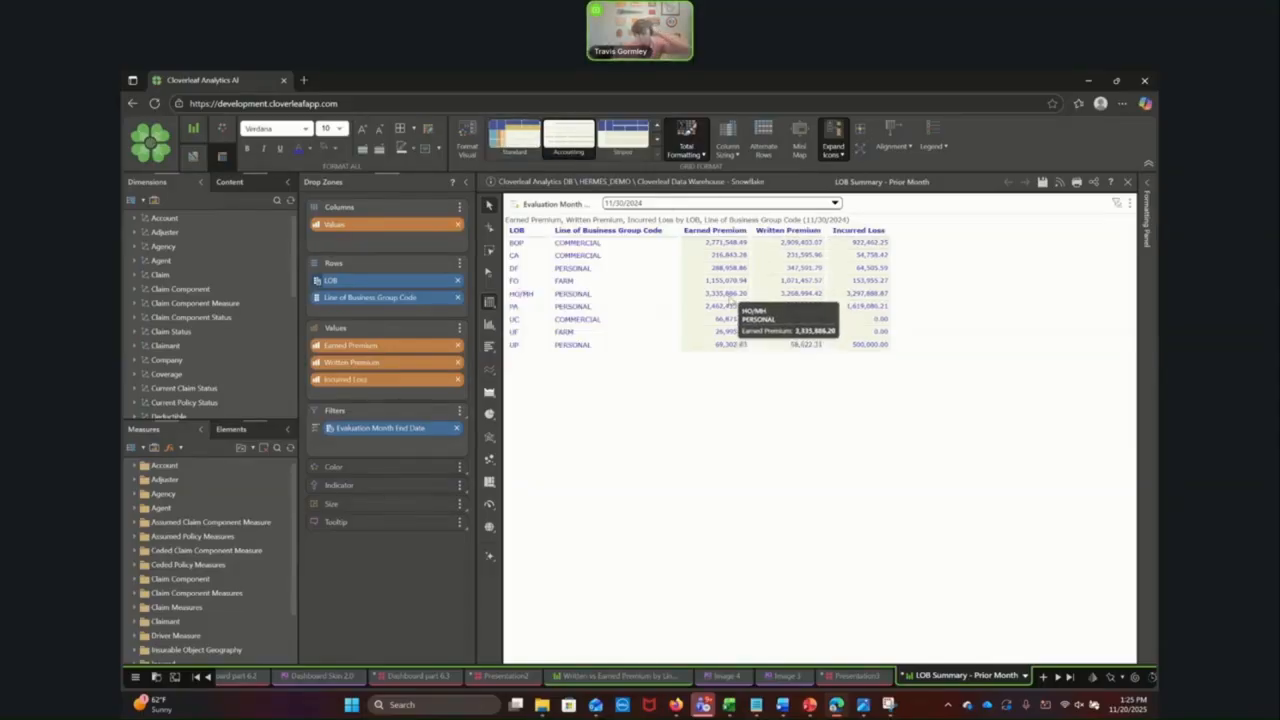
pyautogui.click(1147, 215)
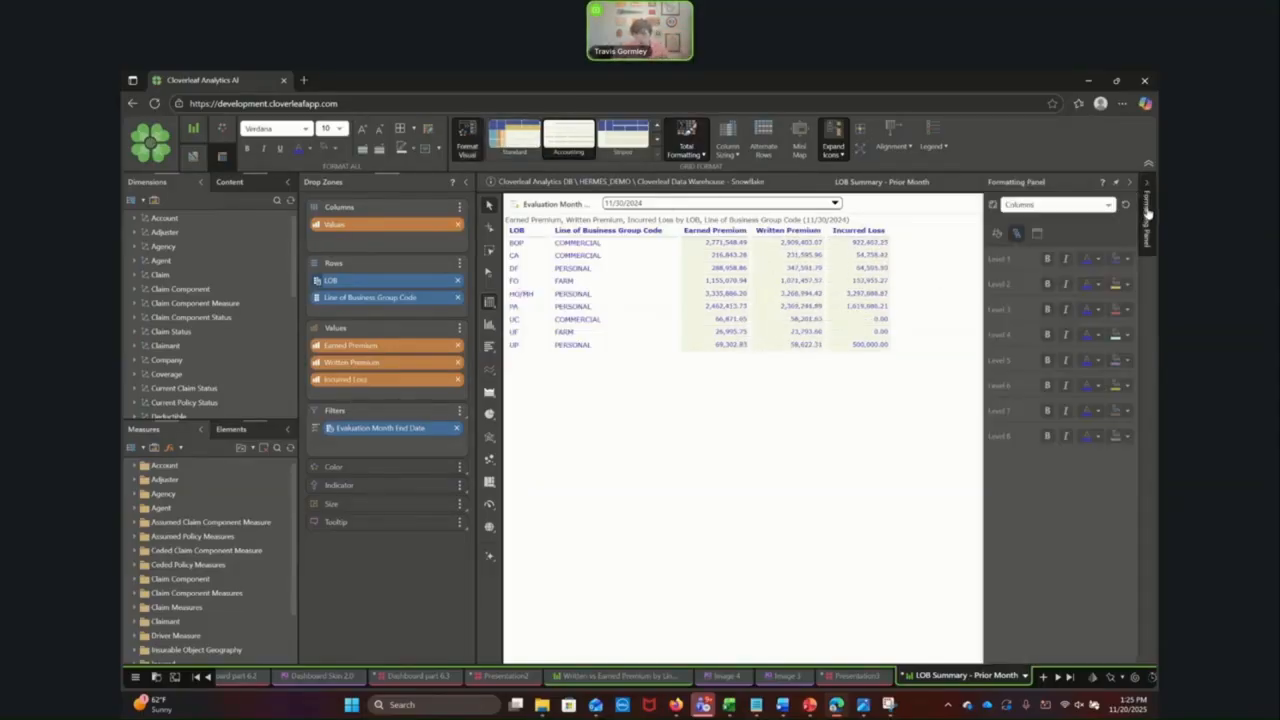
pyautogui.click(1043, 208)
pyautogui.click(1040, 252)
pyautogui.click(1124, 361)
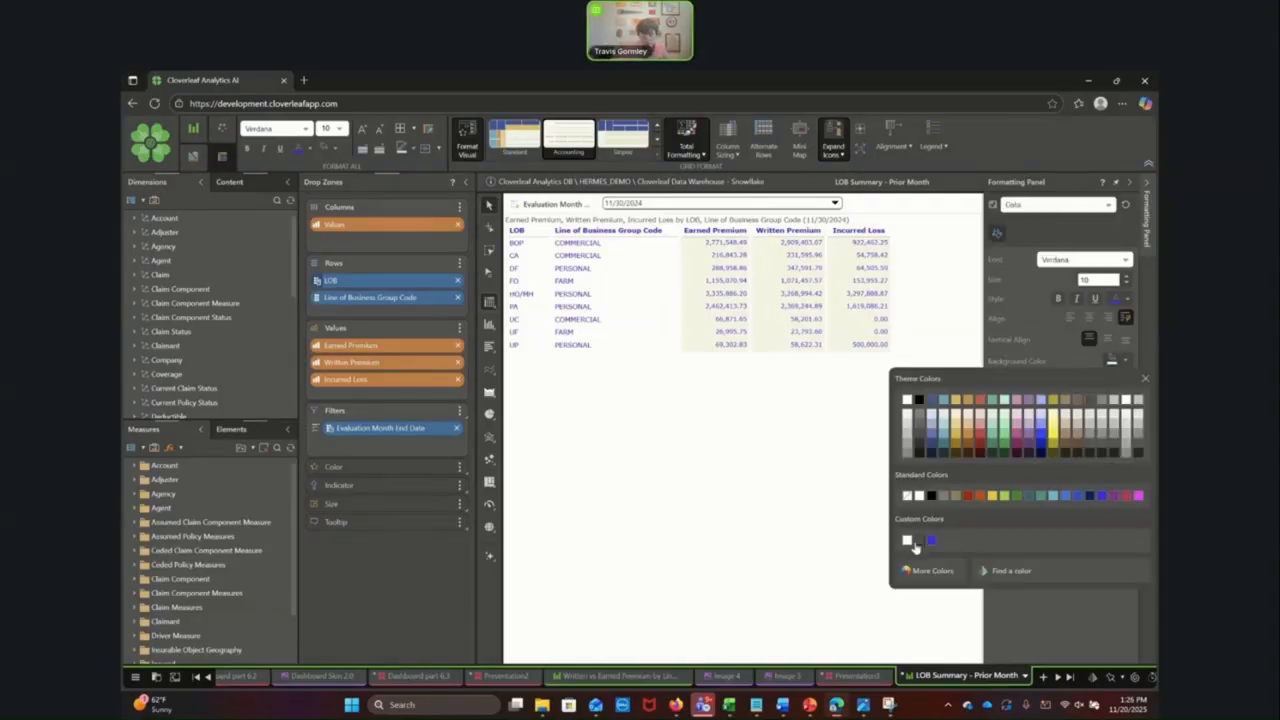
pyautogui.click(908, 496)
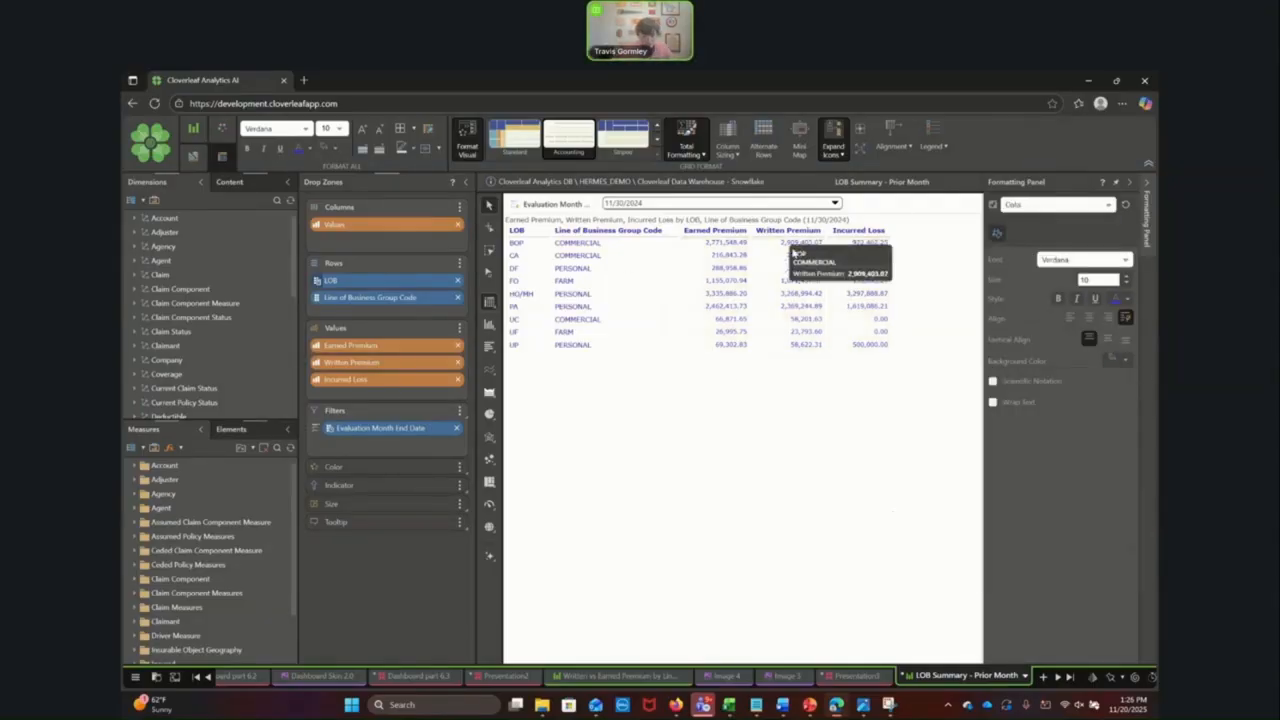
# Step: Close the formatting settings, save the LOB Summary report, and return to Dashboard part 6.2
pyautogui.click(1129, 182)
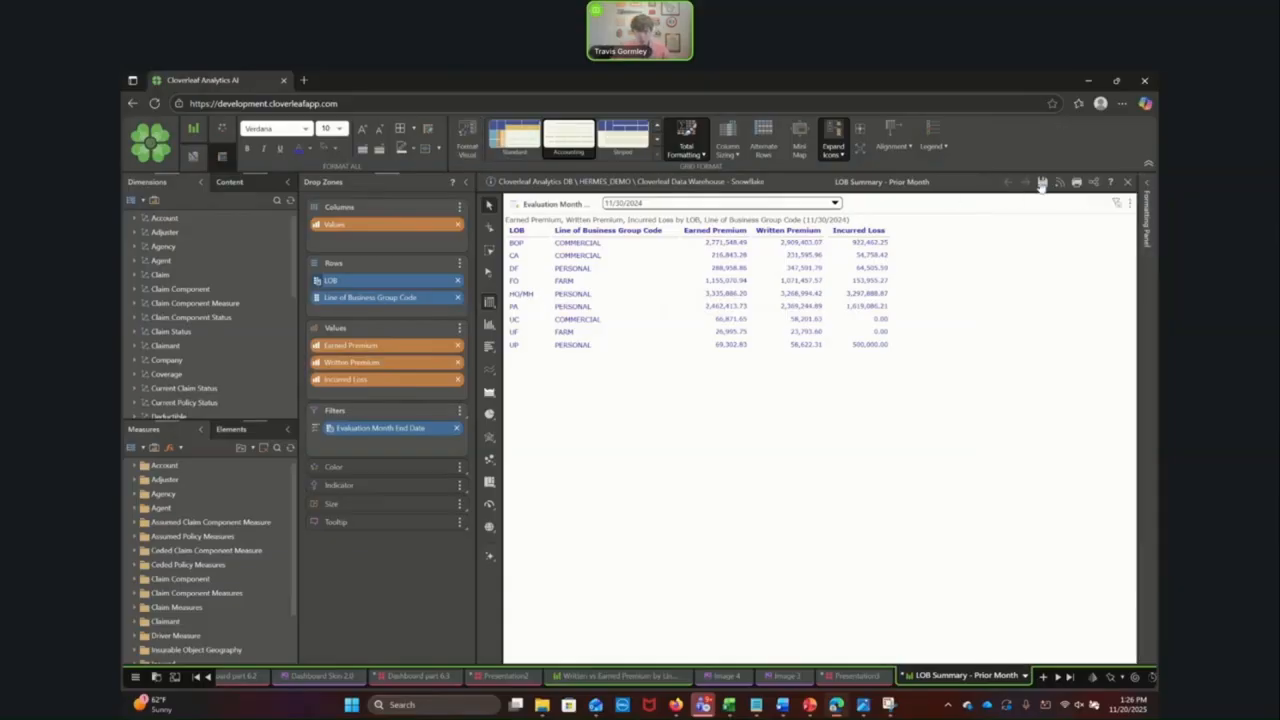
pyautogui.click(1042, 184)
pyautogui.click(493, 252)
pyautogui.click(246, 680)
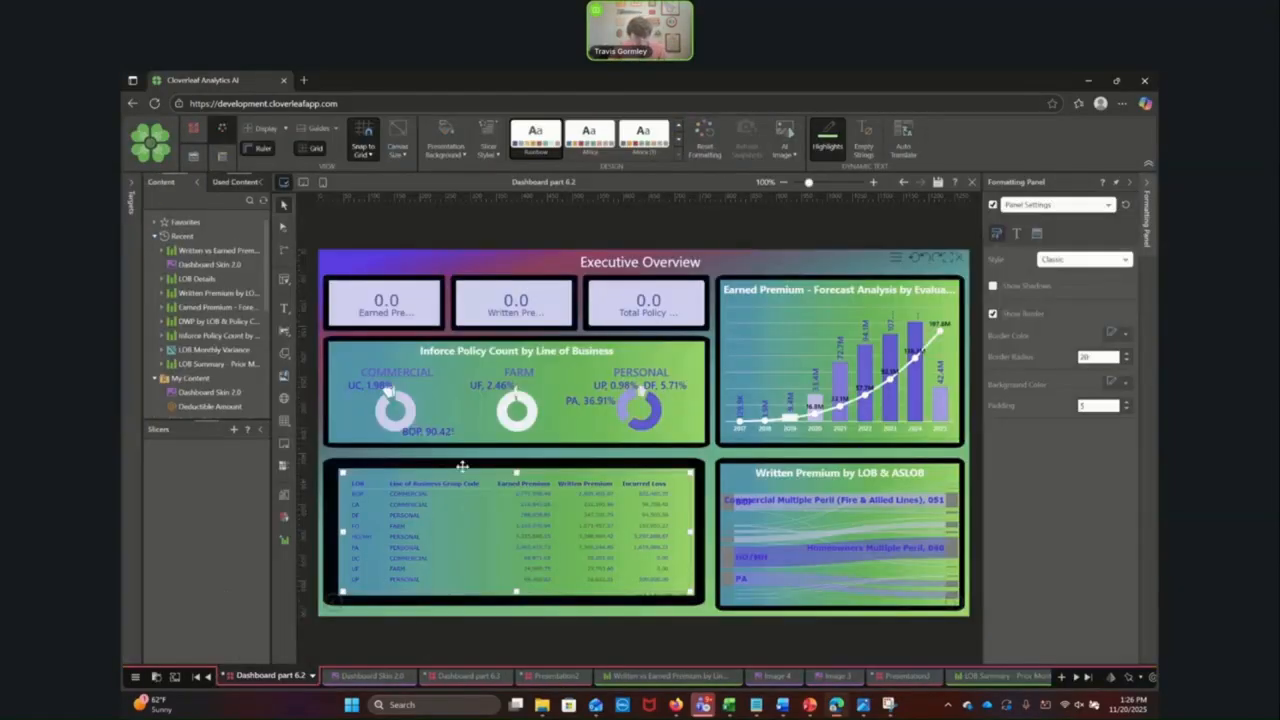